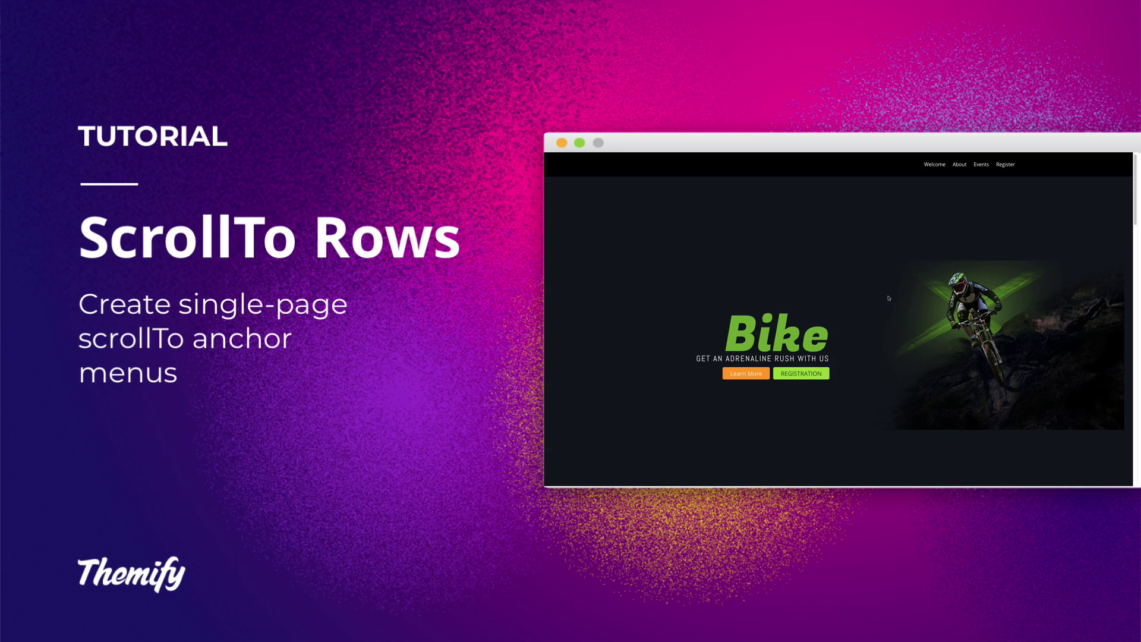
Preview the Welcome, About, Events and Register menu links scrolling to their sections on the live site.
{"action": "left_click", "coordinate": [960, 166]}
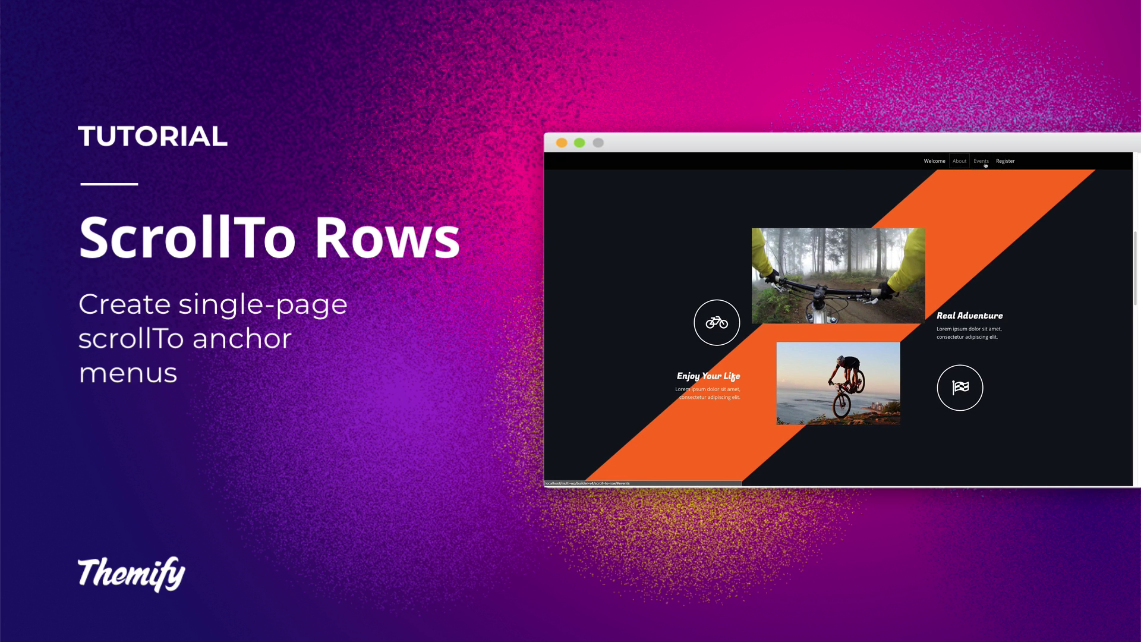
{"action": "left_click", "coordinate": [985, 164]}
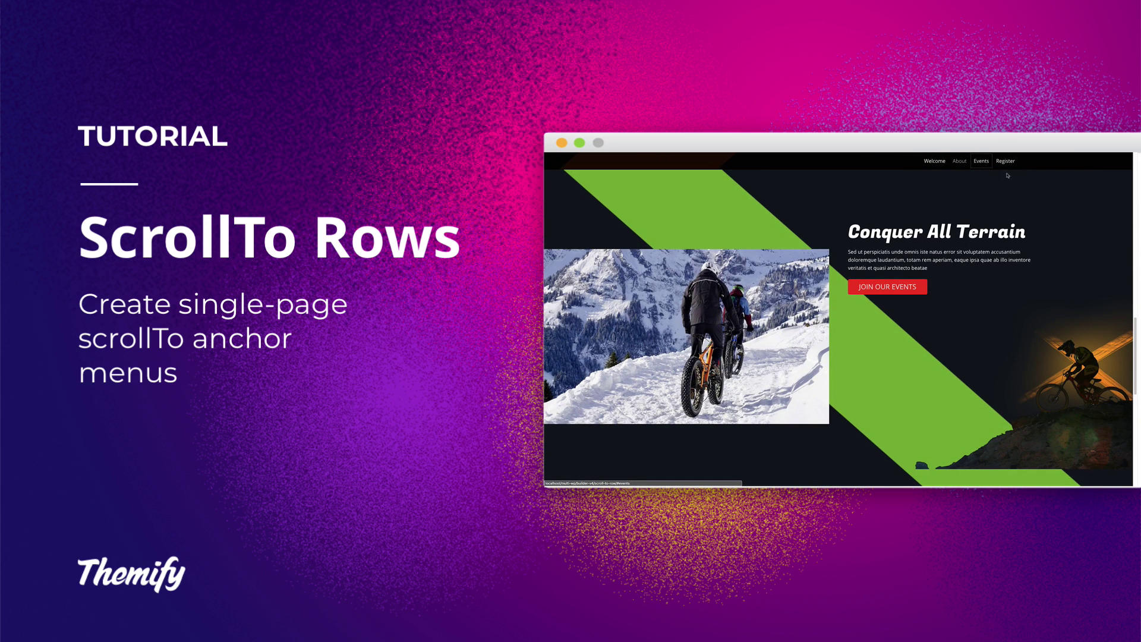
{"action": "left_click", "coordinate": [1012, 164]}
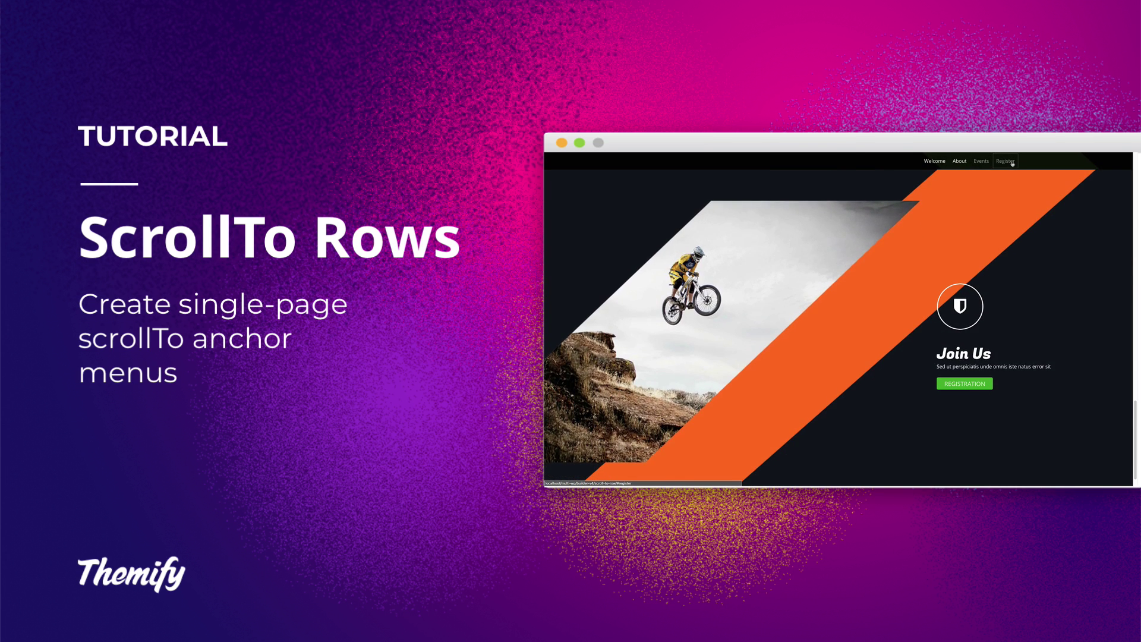
{"action": "left_click", "coordinate": [937, 165]}
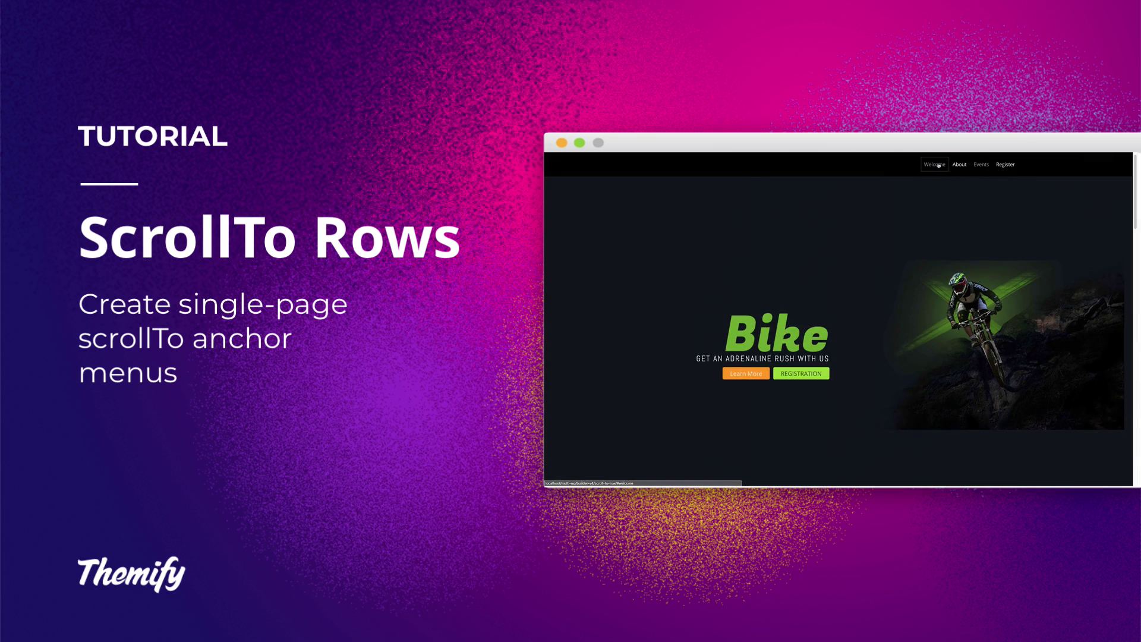
{"action": "left_click", "coordinate": [980, 165]}
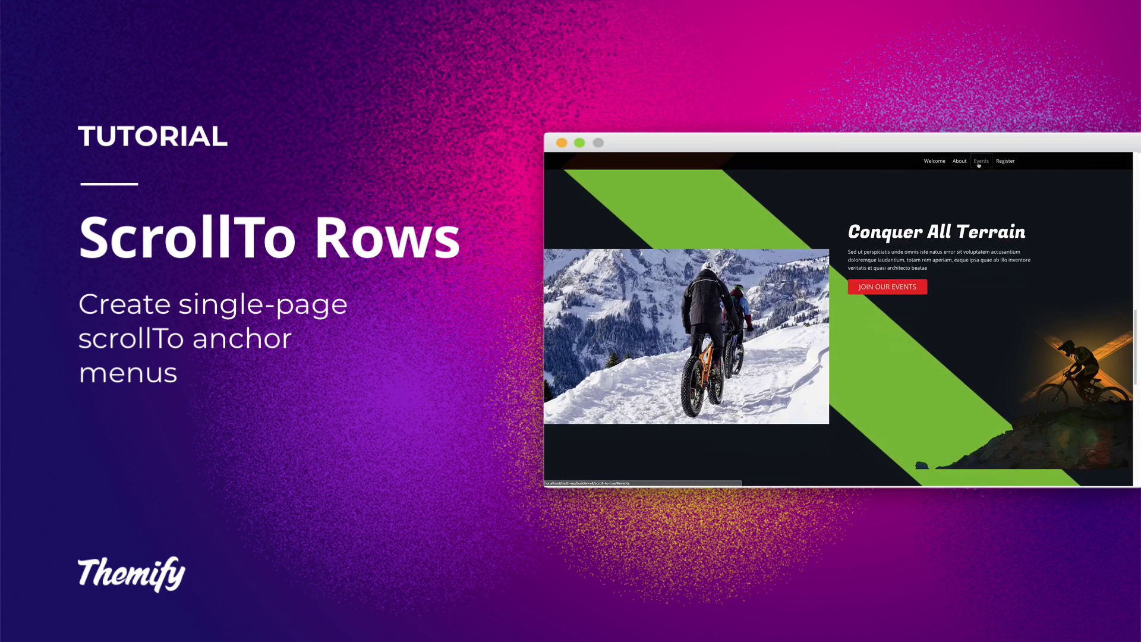
{"action": "left_click", "coordinate": [961, 164]}
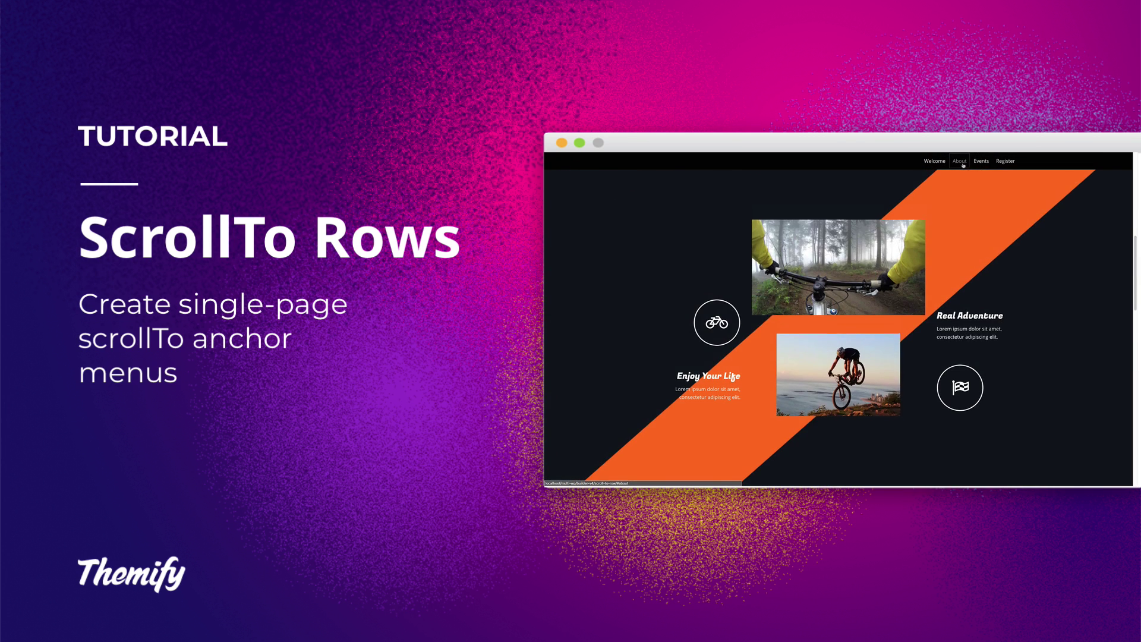
{"action": "left_click", "coordinate": [1008, 165]}
{"action": "left_click", "coordinate": [931, 165]}
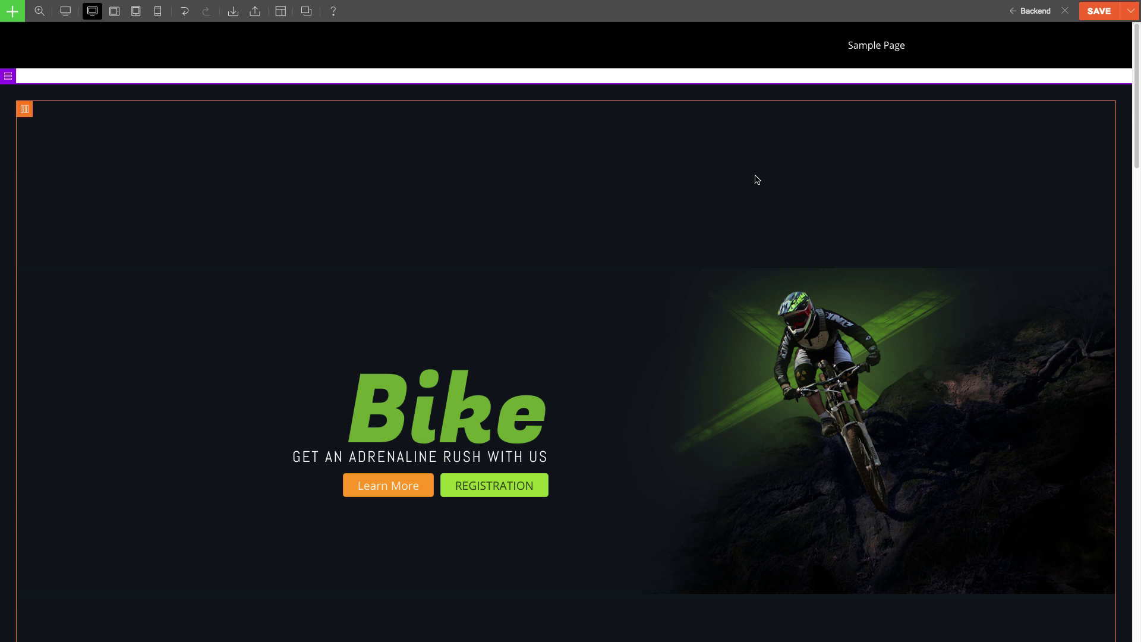
{"action": "scroll", "coordinate": [757, 179], "scroll_direction": "down", "scroll_amount": 10}
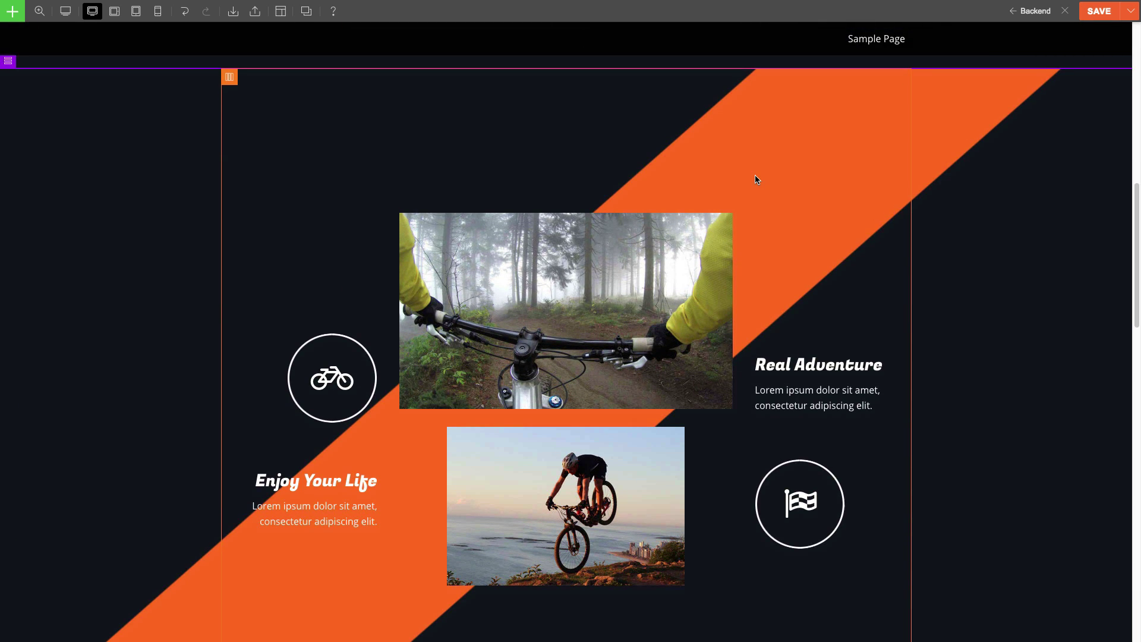
{"action": "scroll", "coordinate": [756, 176], "scroll_direction": "down", "scroll_amount": 15}
{"action": "scroll", "coordinate": [755, 177], "scroll_direction": "down", "scroll_amount": 3}
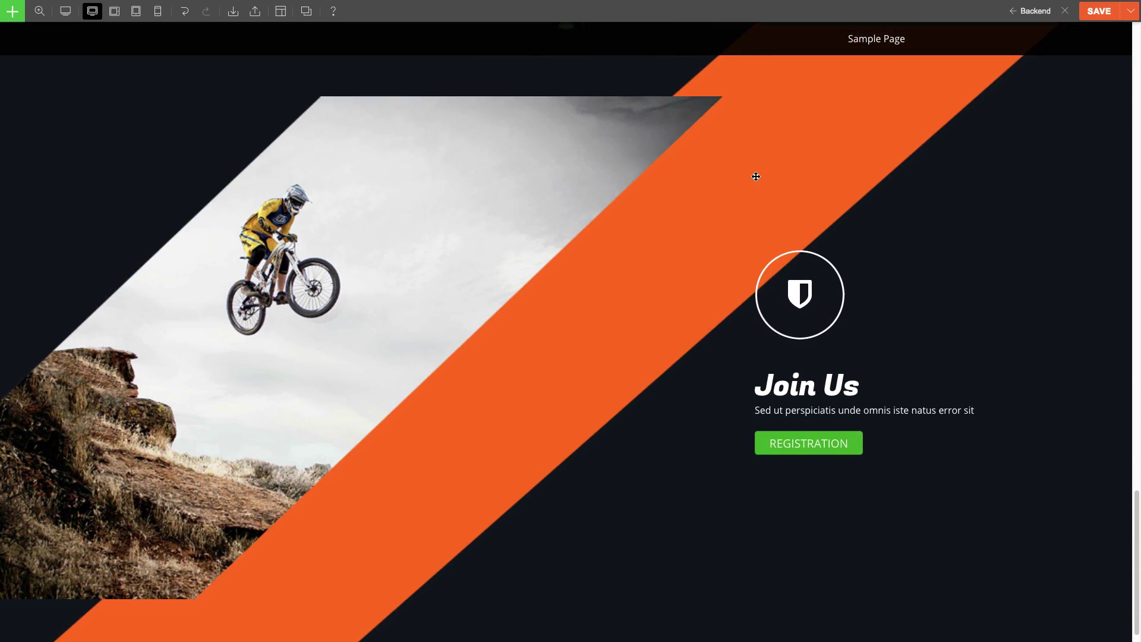
{"action": "scroll", "coordinate": [825, 450], "scroll_direction": "up", "scroll_amount": 20}
{"action": "scroll", "coordinate": [826, 451], "scroll_direction": "up", "scroll_amount": 7}
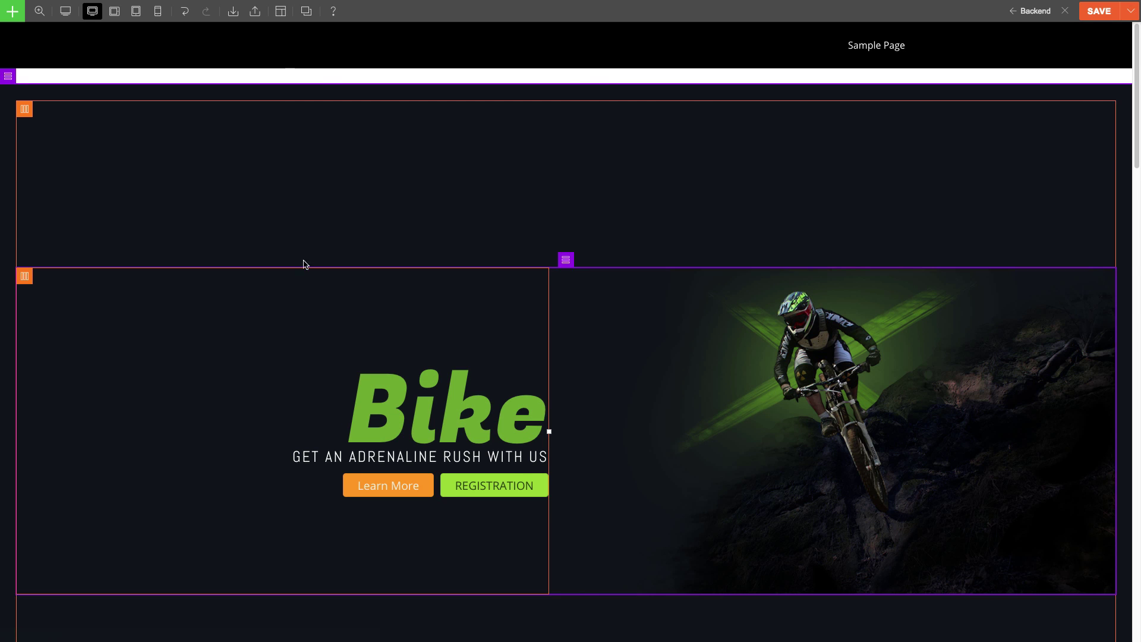
Enter 'welcome' as the Bike hero row's Row Anchor in its row options.
{"action": "left_click", "coordinate": [9, 98]}
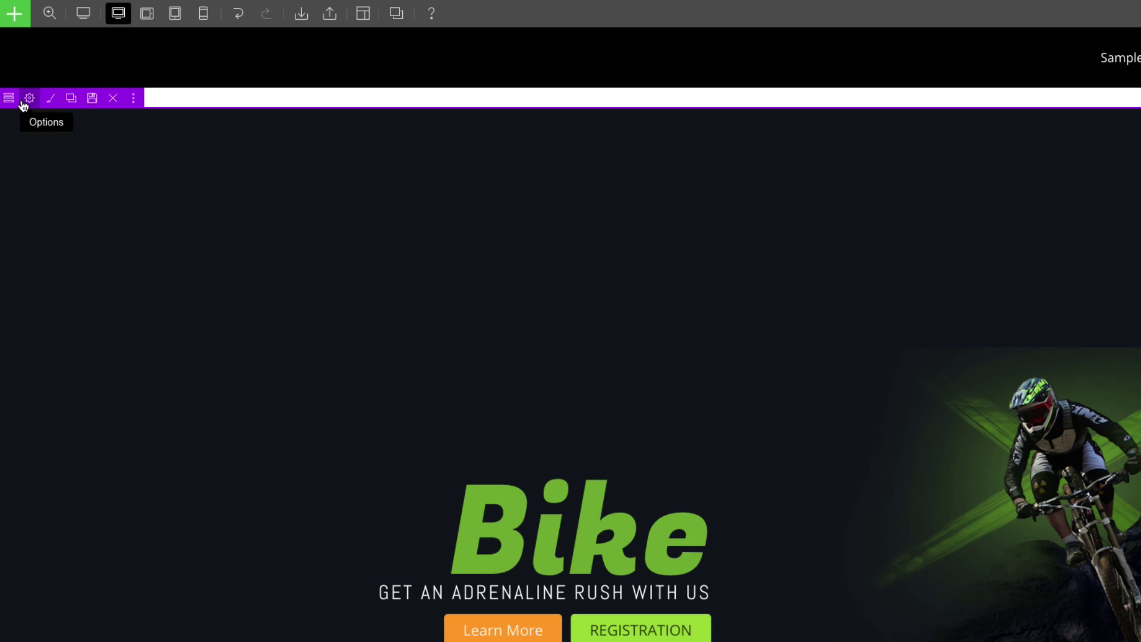
{"action": "left_click", "coordinate": [25, 102]}
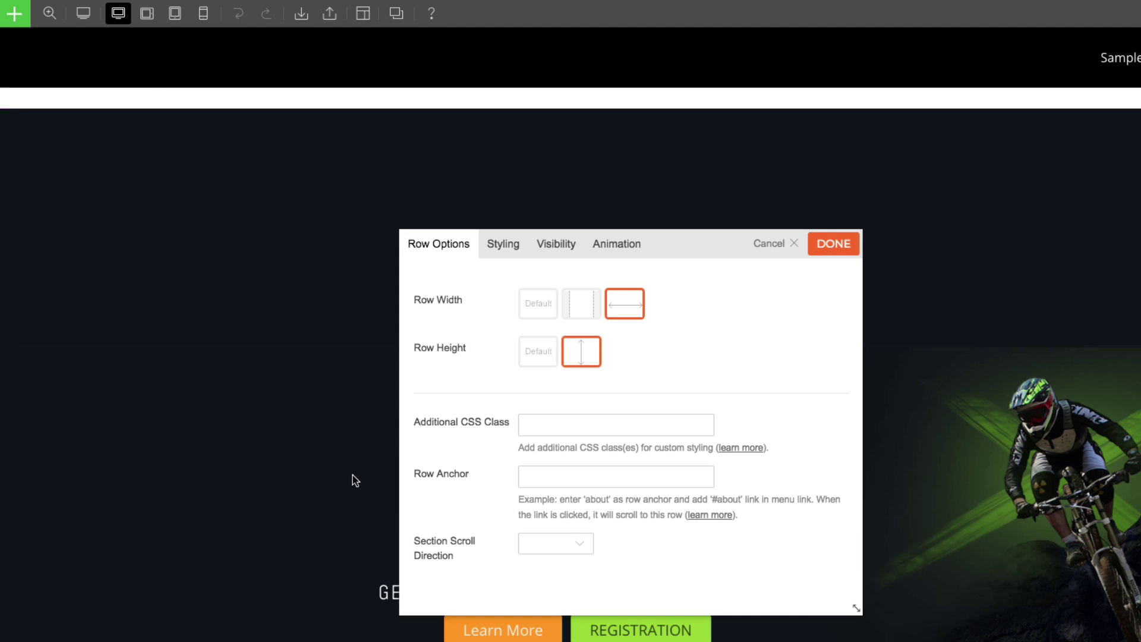
{"action": "left_click", "coordinate": [572, 478]}
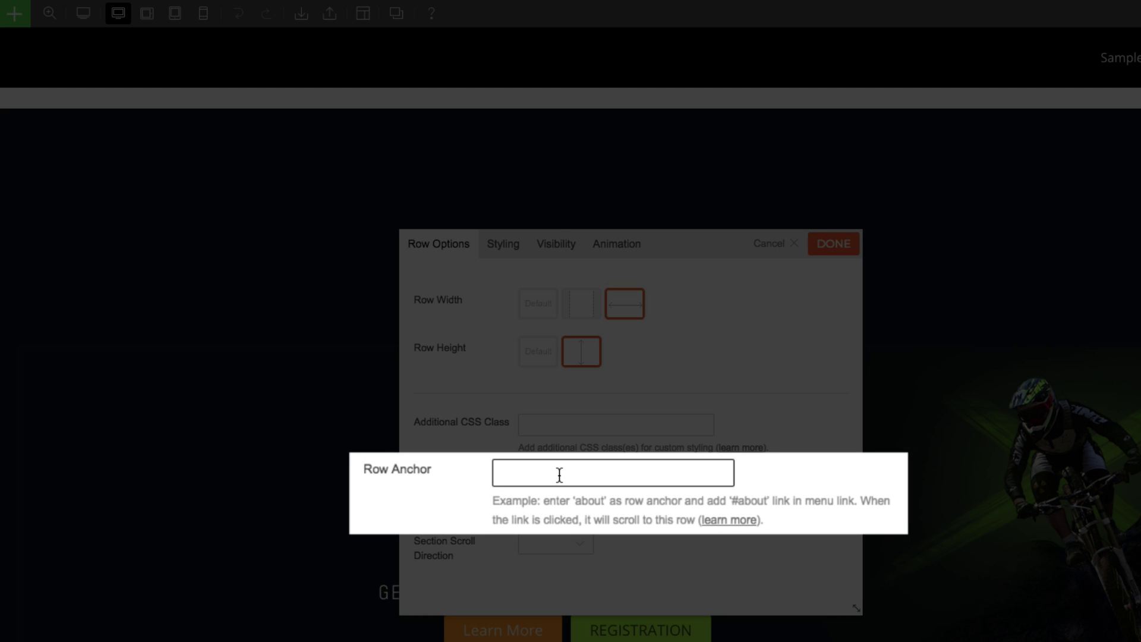
{"action": "type", "text": "welcome"}
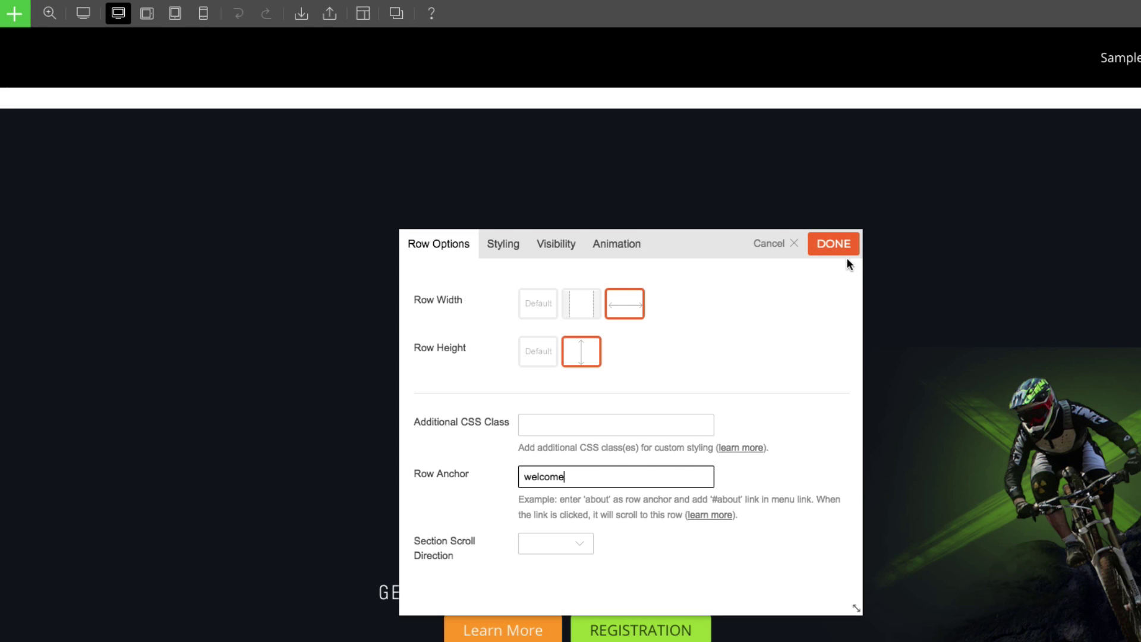
{"action": "left_click", "coordinate": [842, 246]}
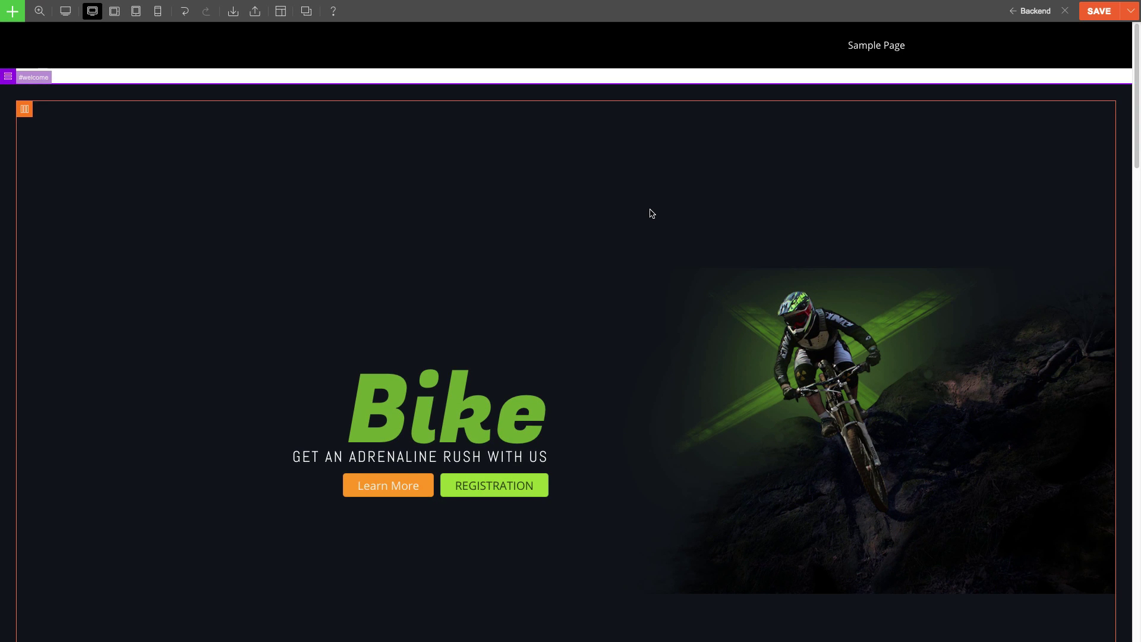
Give the orange features row the Row Anchor 'about'.
{"action": "scroll", "coordinate": [652, 214], "scroll_direction": "down", "scroll_amount": 10}
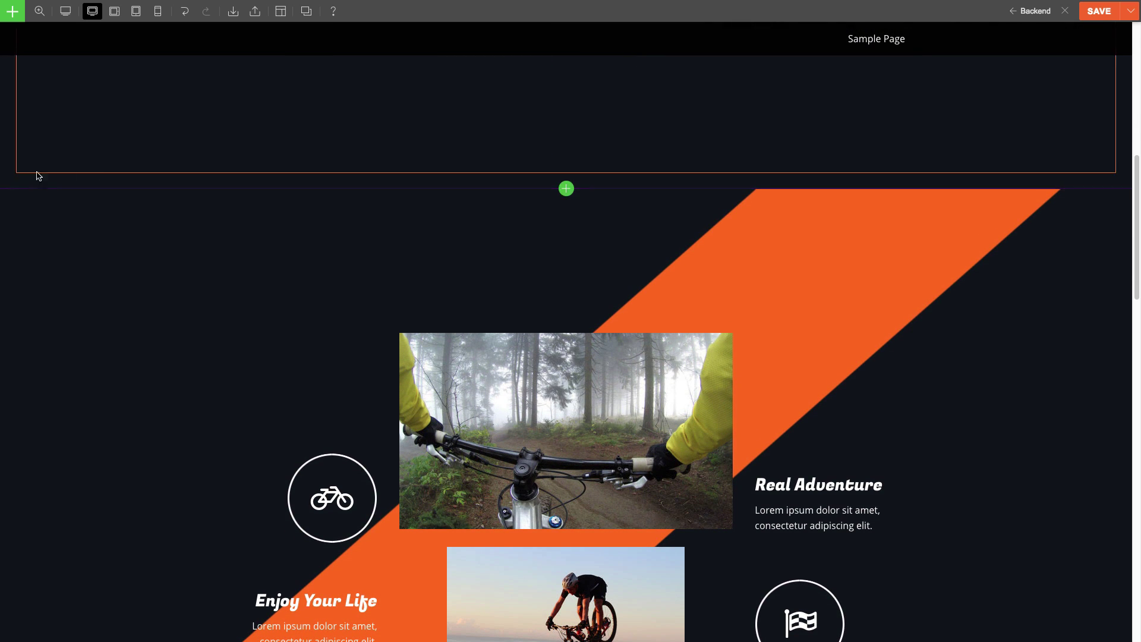
{"action": "left_click", "coordinate": [36, 186]}
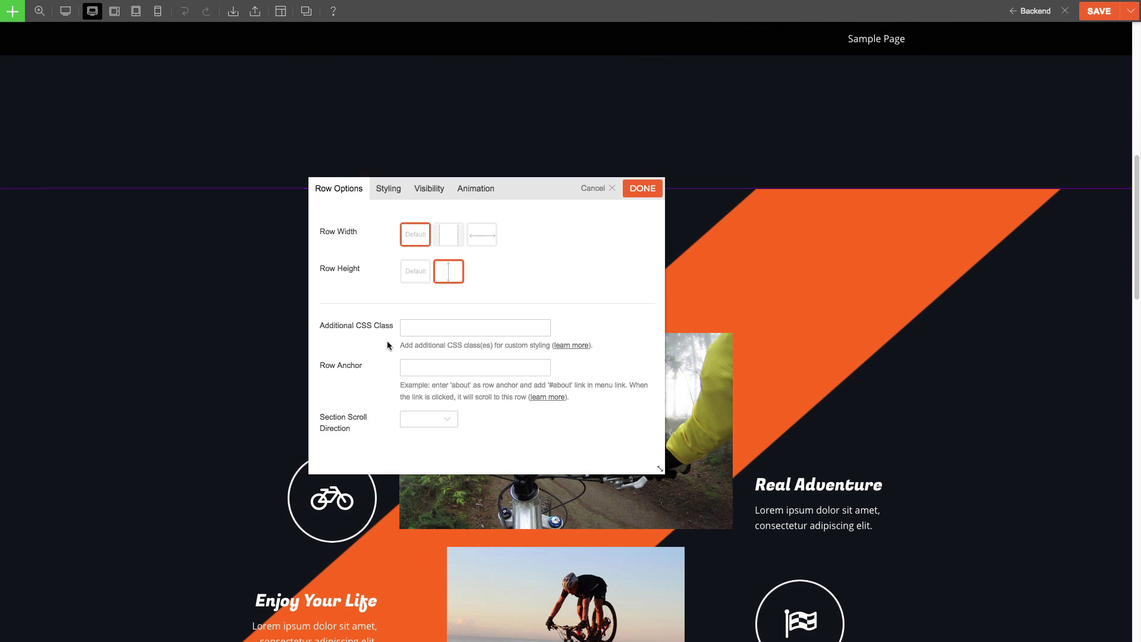
{"action": "left_click", "coordinate": [416, 367]}
{"action": "type", "text": "about"}
{"action": "left_click", "coordinate": [642, 187]}
Give the Conquer All Terrain row the Row Anchor 'Events'.
{"action": "scroll", "coordinate": [693, 341], "scroll_direction": "down", "scroll_amount": 6}
{"action": "scroll", "coordinate": [695, 346], "scroll_direction": "down", "scroll_amount": 6}
{"action": "left_click", "coordinate": [23, 95]}
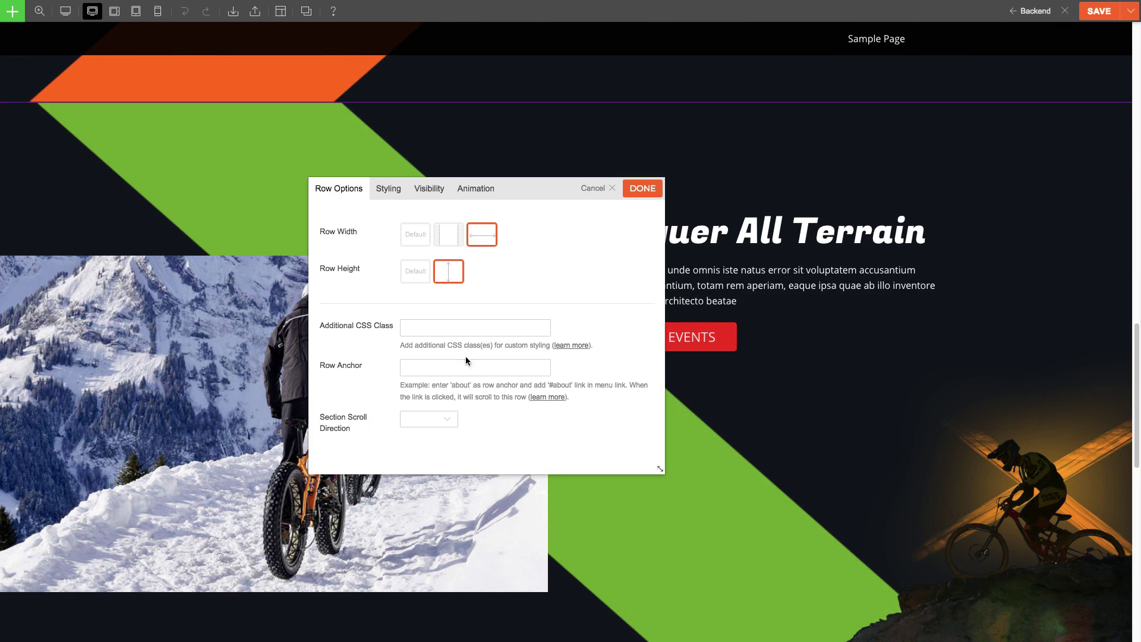
{"action": "left_click", "coordinate": [485, 367]}
{"action": "type", "text": "Even"}
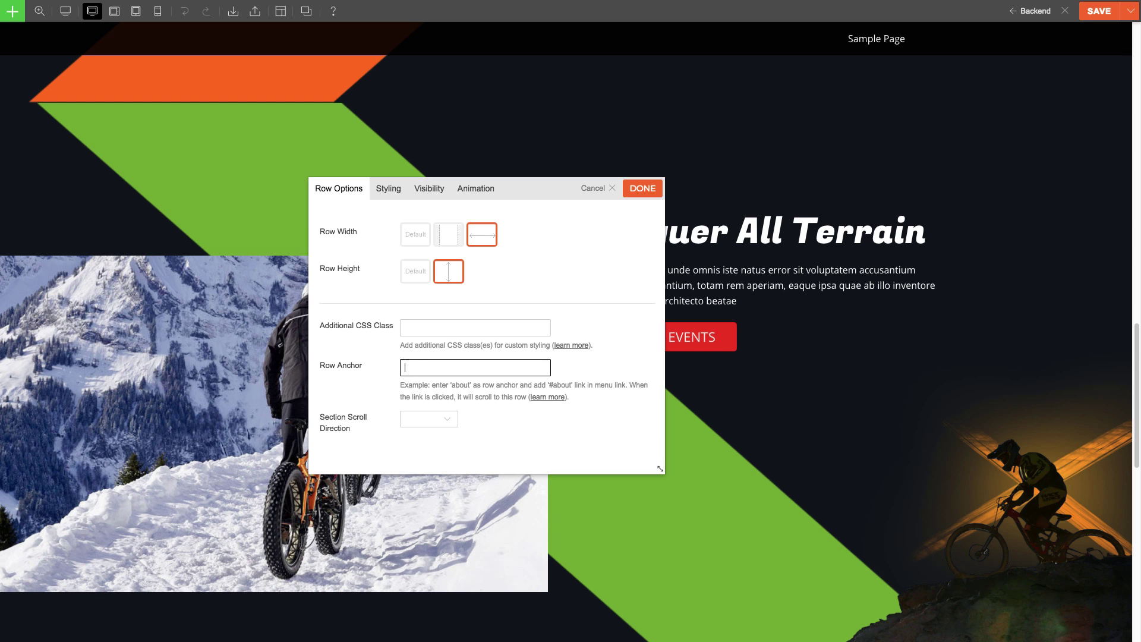
{"action": "type", "text": "ts"}
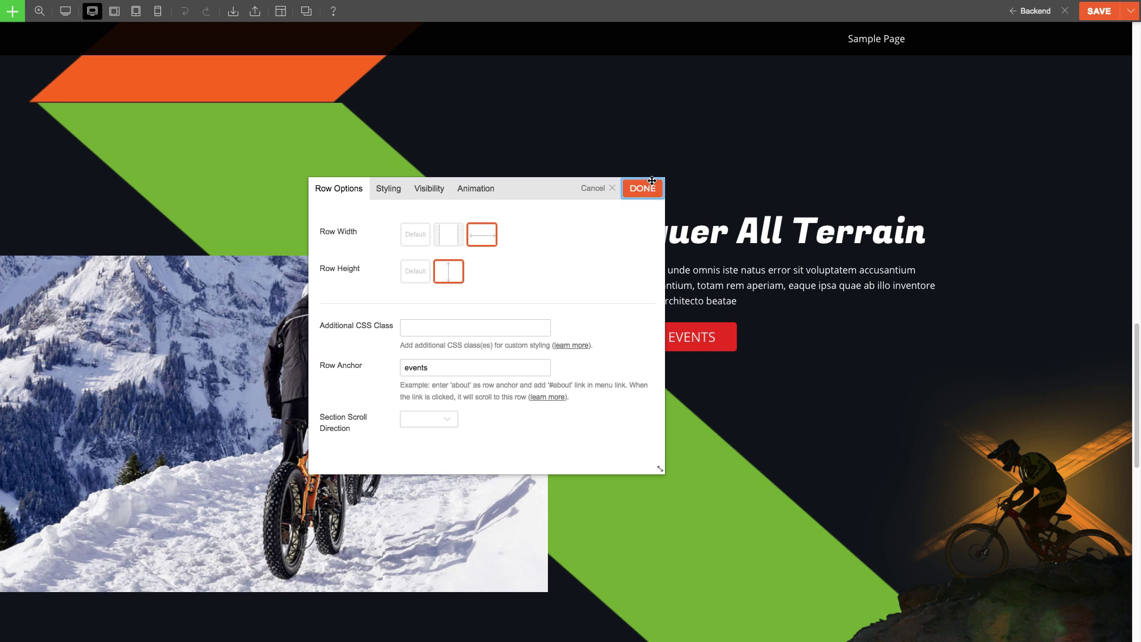
{"action": "left_click", "coordinate": [641, 188]}
Open the Join Us row's options and start entering its Row Anchor.
{"action": "scroll", "coordinate": [270, 339], "scroll_direction": "down", "scroll_amount": 10}
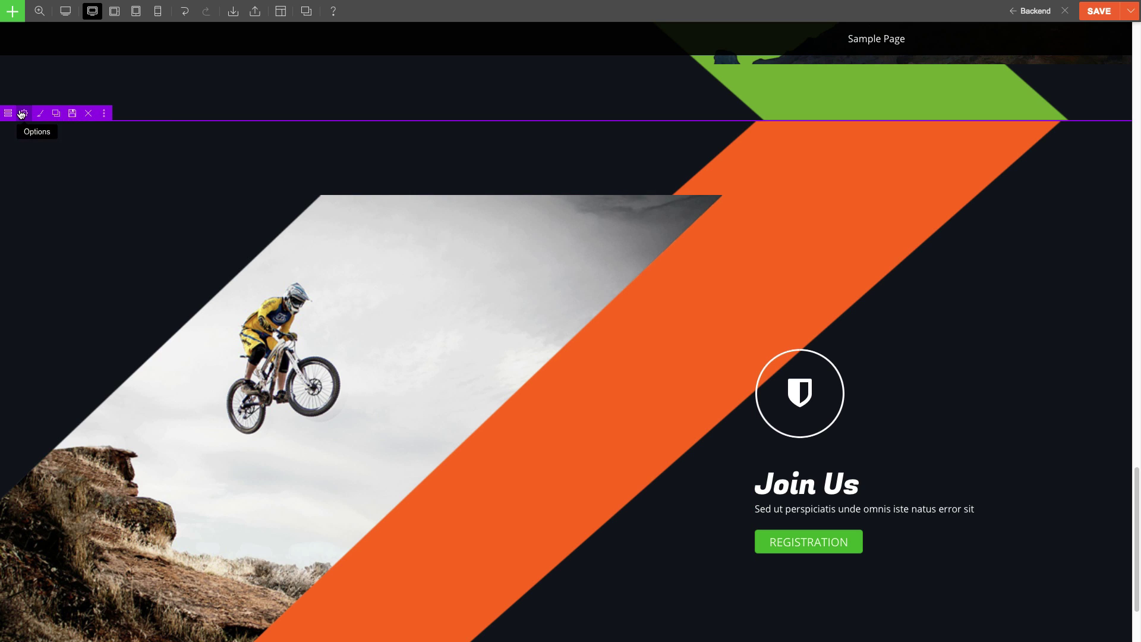
{"action": "left_click", "coordinate": [23, 112]}
{"action": "left_click", "coordinate": [429, 361]}
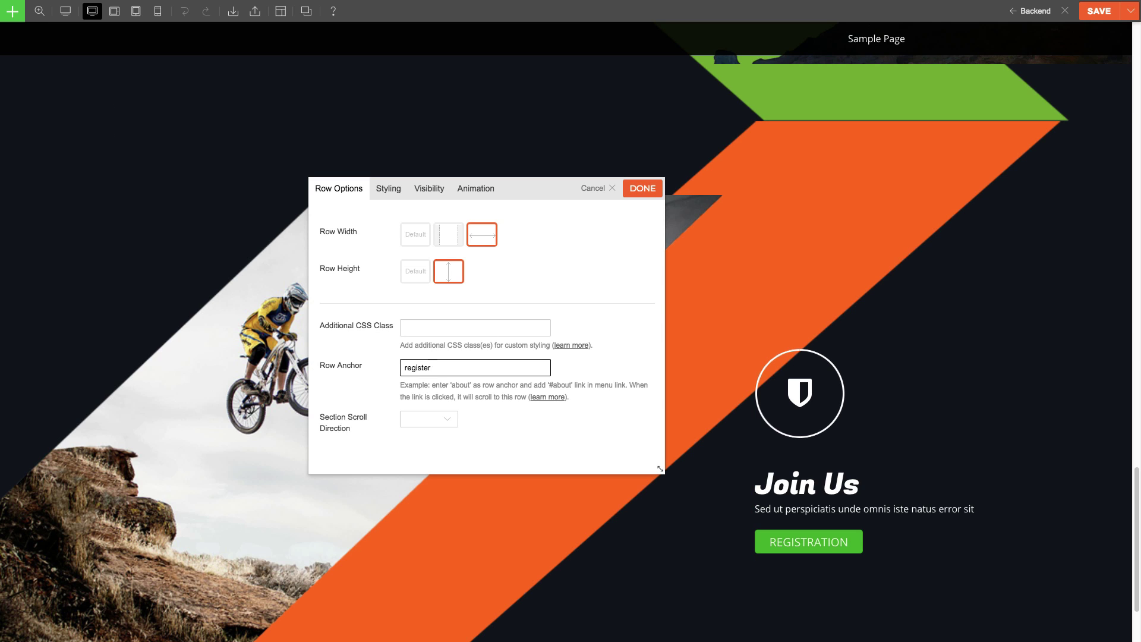
Confirm the Join Us row's 'register' anchor, save the page and exit the builder.
{"action": "left_click", "coordinate": [641, 193]}
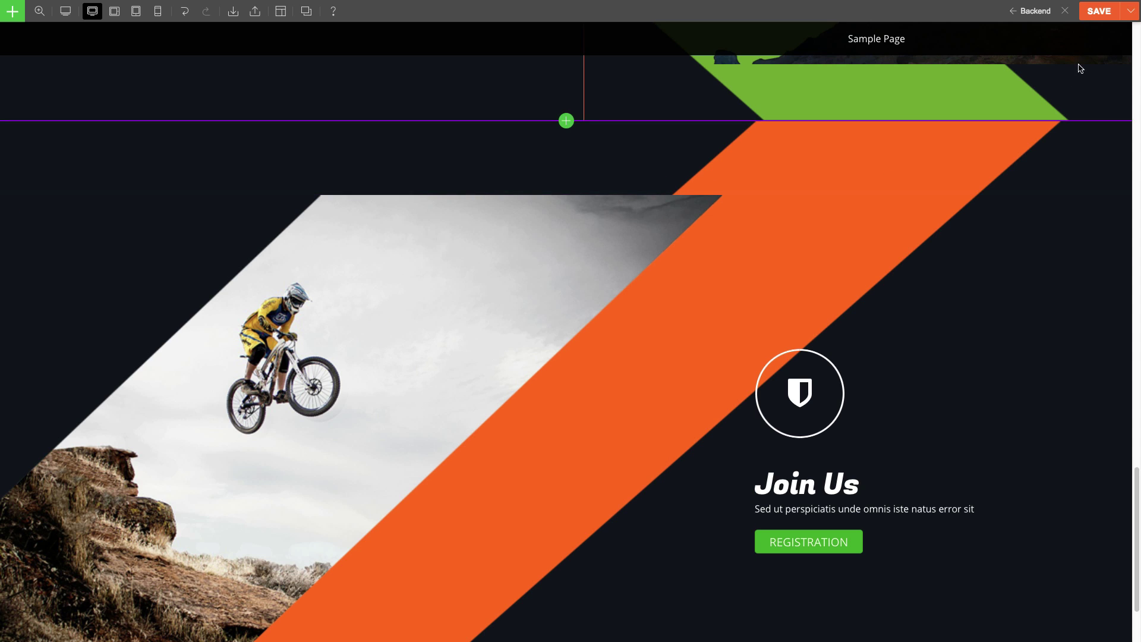
{"action": "left_click", "coordinate": [1091, 18]}
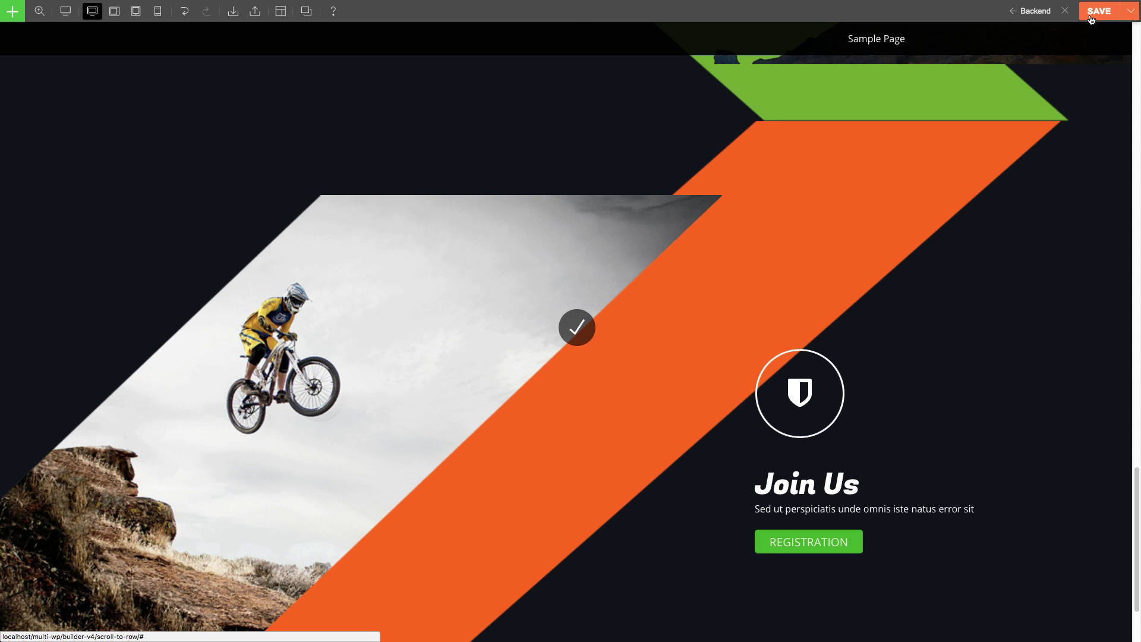
{"action": "left_click", "coordinate": [1065, 13]}
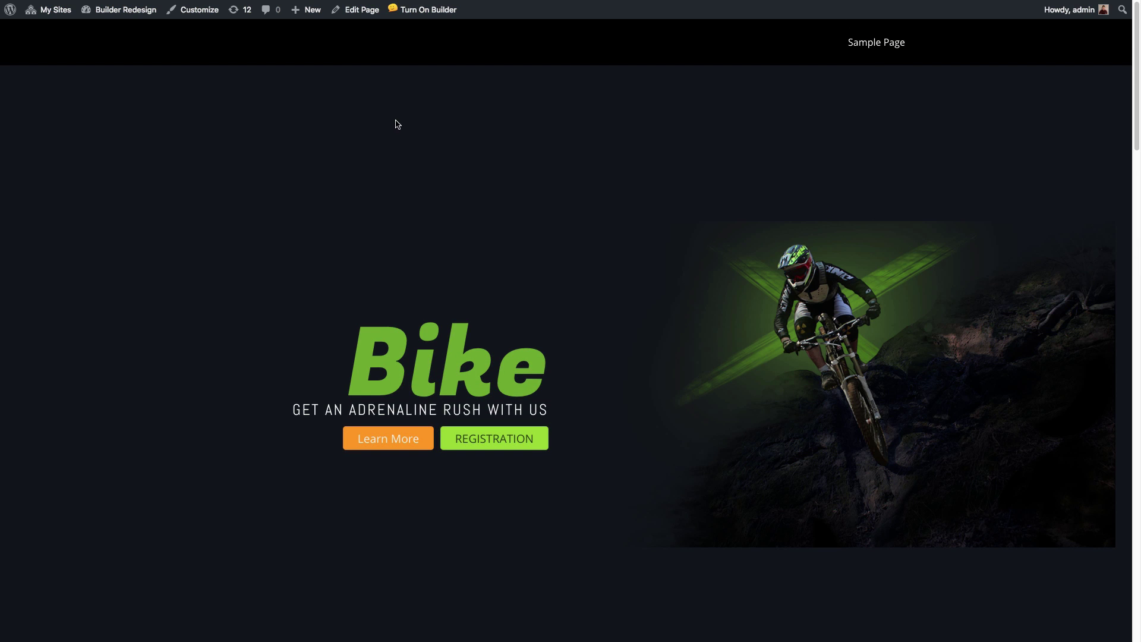
Go from the page's edit screen to Appearance > Menus.
{"action": "left_click", "coordinate": [358, 13]}
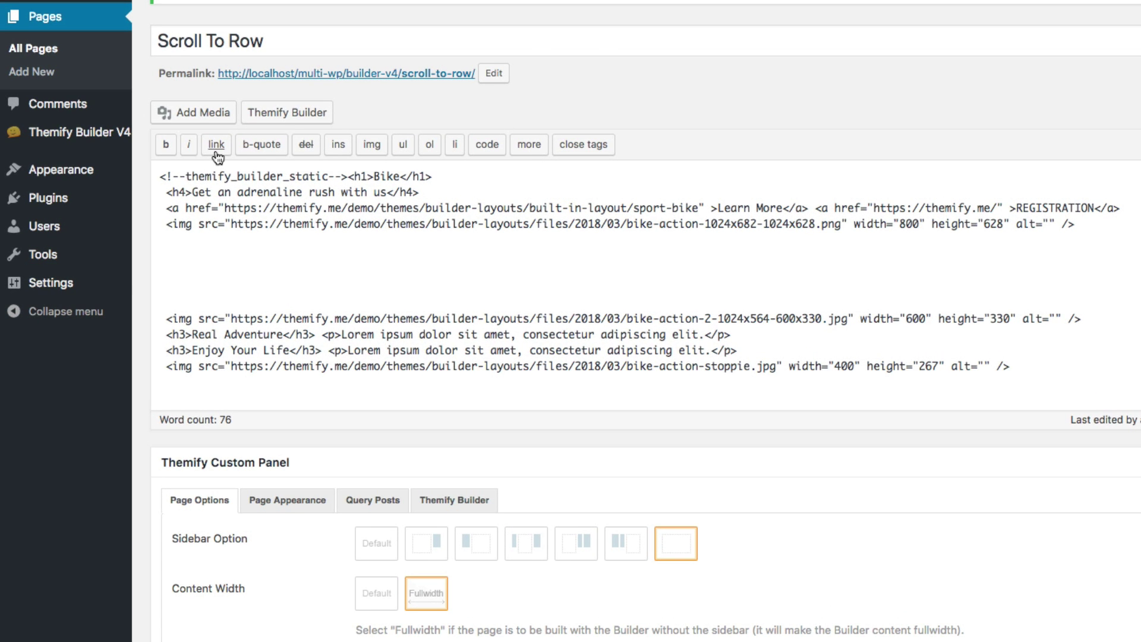
{"action": "mouse_move", "coordinate": [98, 179]}
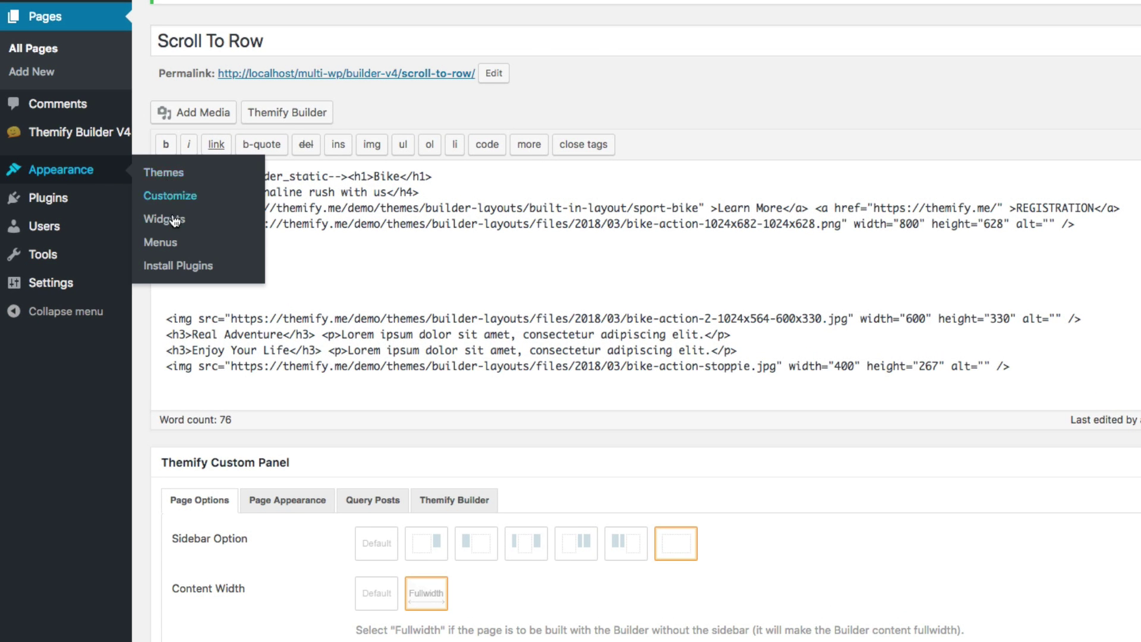
{"action": "left_click", "coordinate": [181, 248]}
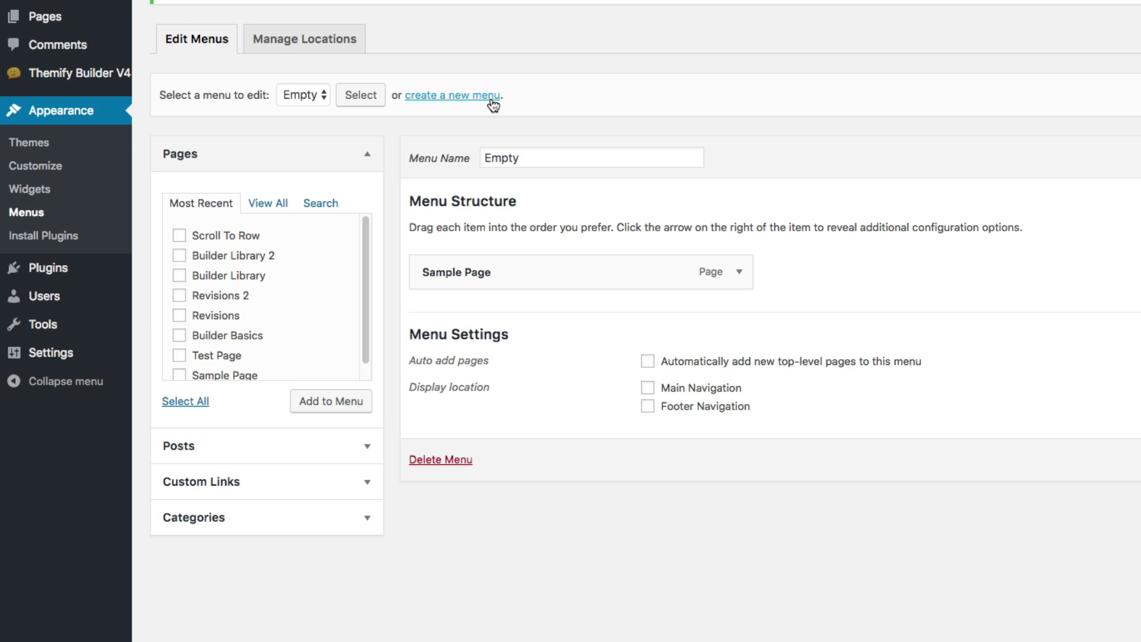
Create a new menu named 'scroll-to-row'.
{"action": "left_click", "coordinate": [494, 105]}
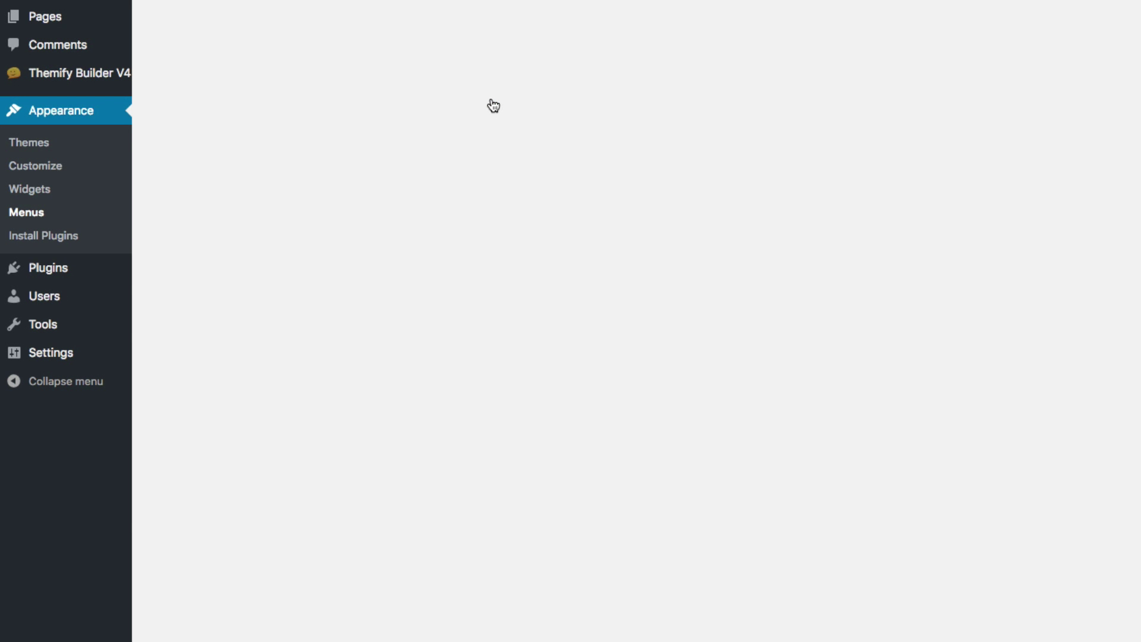
{"action": "left_click", "coordinate": [476, 172]}
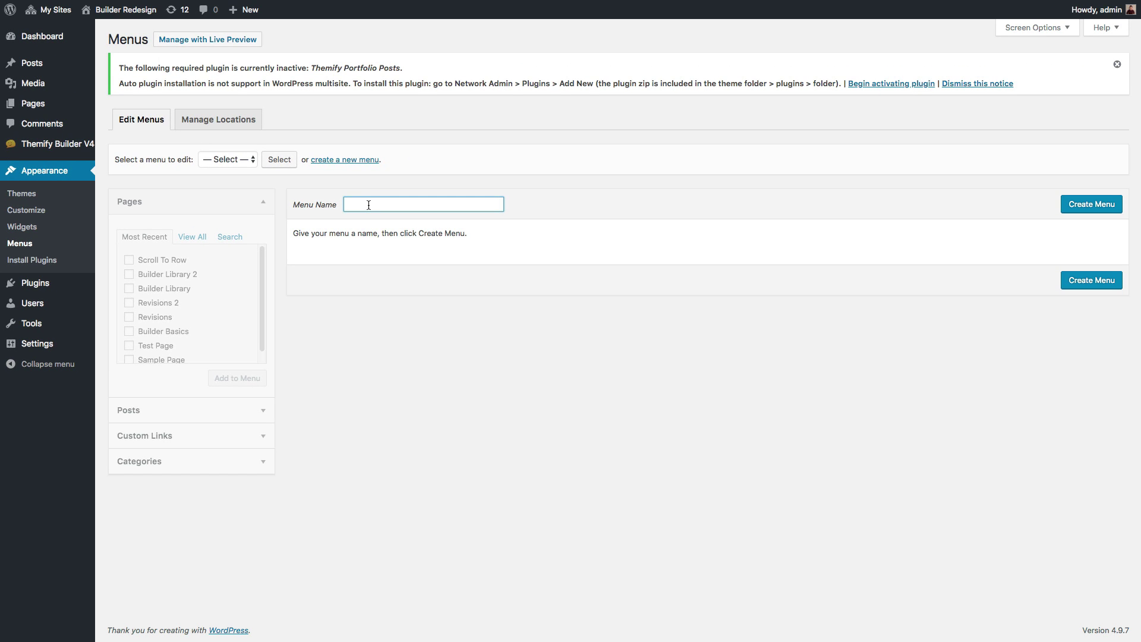
{"action": "type", "text": "scroll-to-row"}
{"action": "left_click", "coordinate": [1081, 206]}
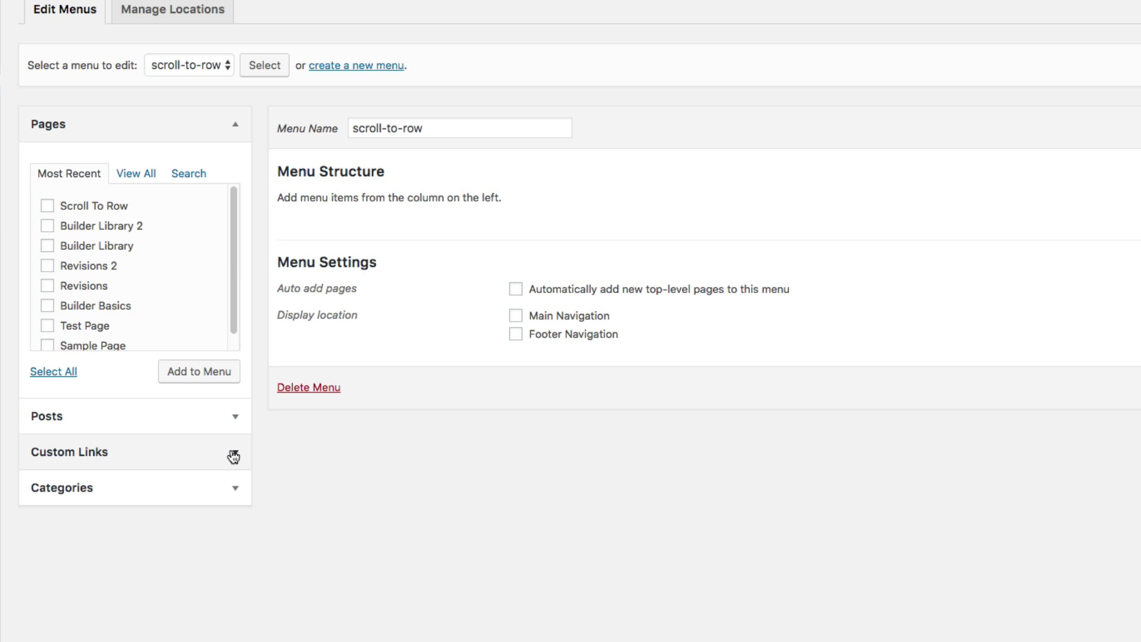
Add custom links Welcome (#welcome) and About (#about) to the menu.
{"action": "left_click", "coordinate": [233, 457]}
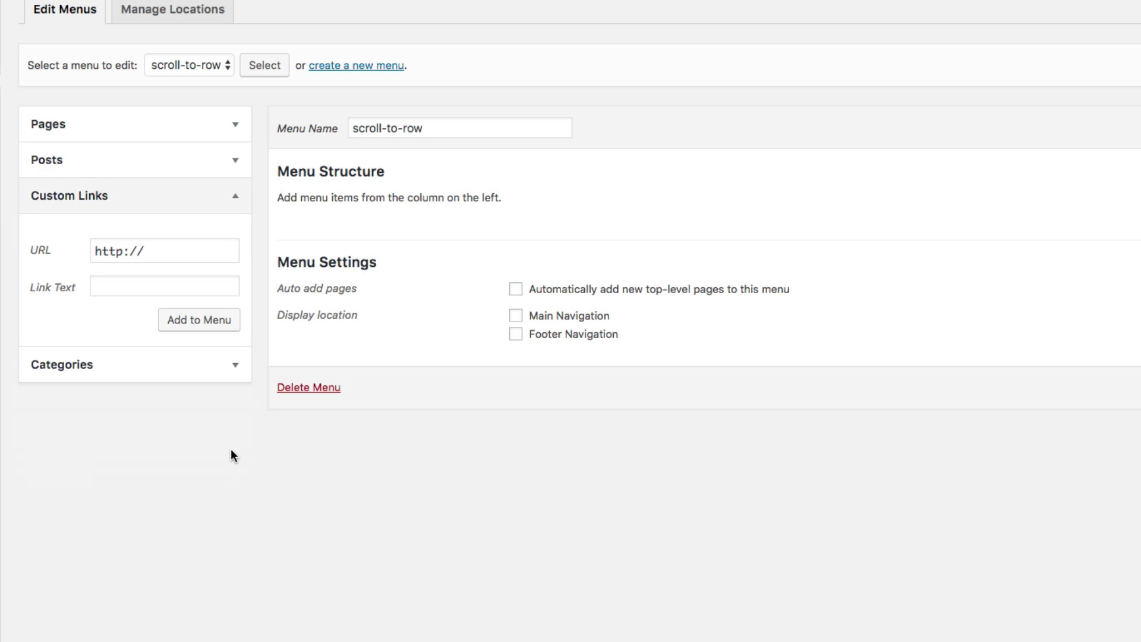
{"action": "left_click", "coordinate": [161, 254]}
{"action": "key", "text": "super+a"}
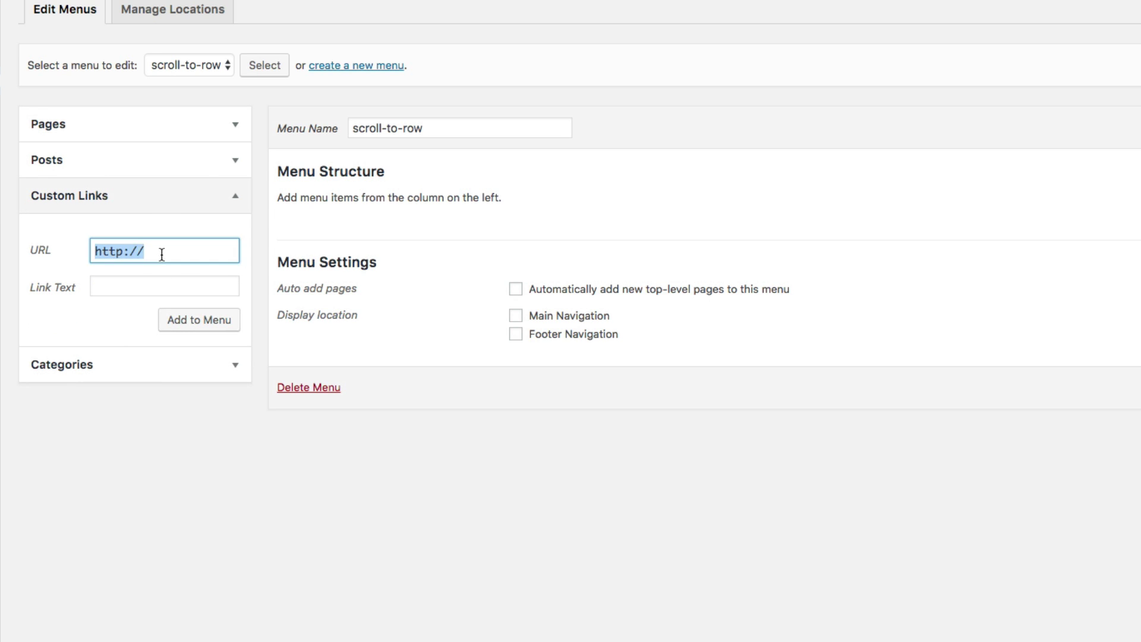
{"action": "type", "text": "#"}
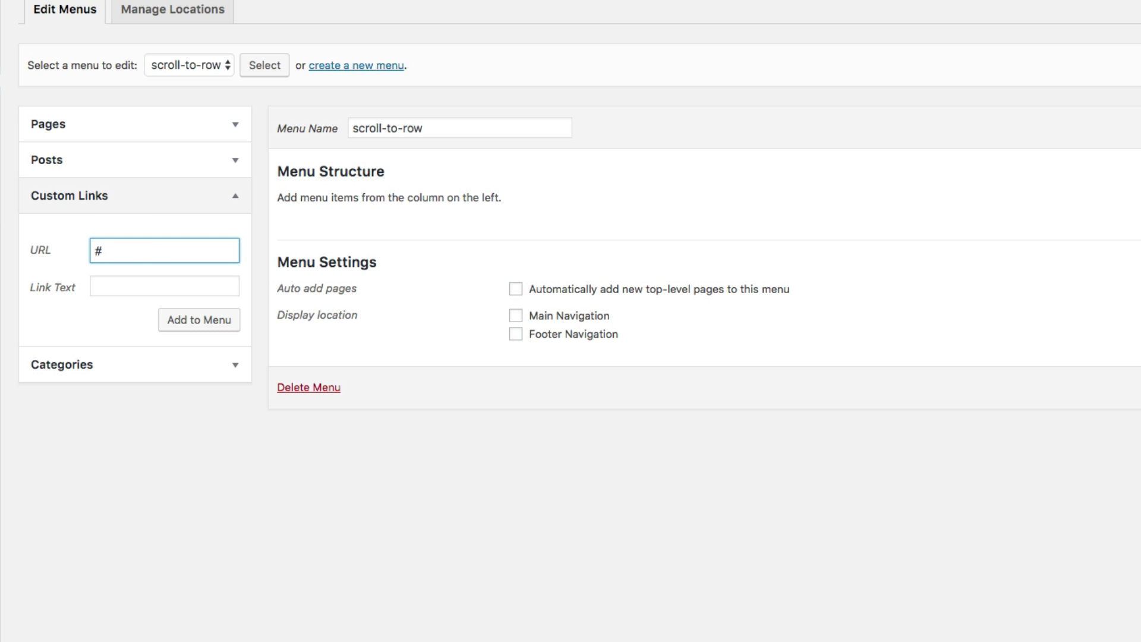
{"action": "type", "text": "welcome"}
{"action": "left_click", "coordinate": [164, 286]}
{"action": "type", "text": "Welcom"}
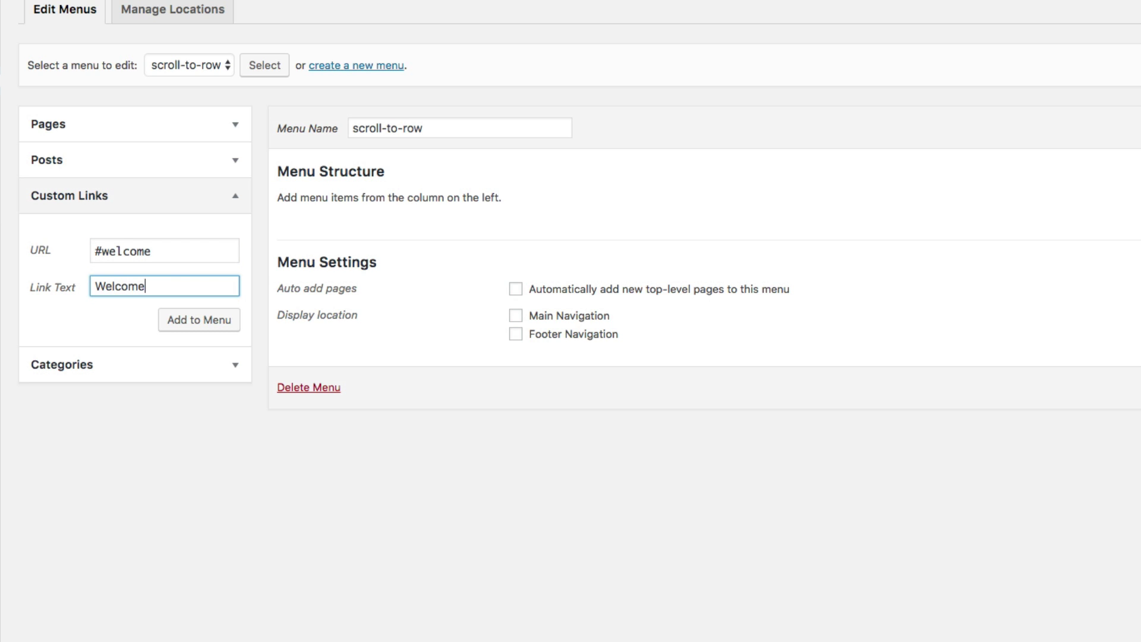
{"action": "left_click", "coordinate": [216, 325]}
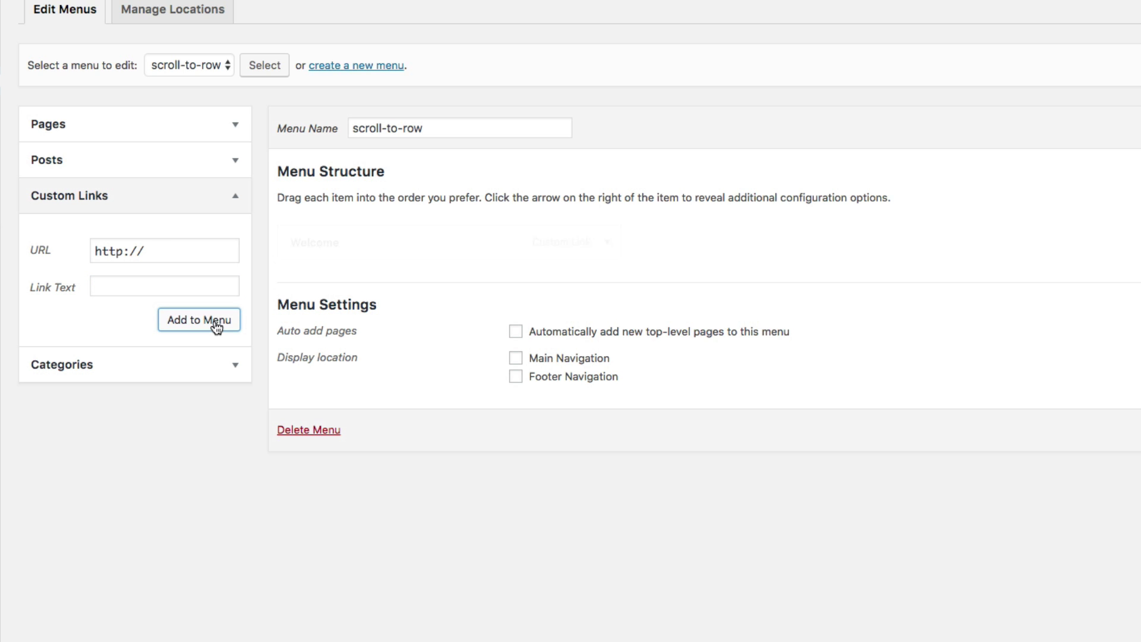
{"action": "triple_click", "coordinate": [163, 254]}
{"action": "type", "text": "#about"}
{"action": "key", "text": "Tab"}
{"action": "type", "text": "About"}
{"action": "left_click", "coordinate": [186, 315]}
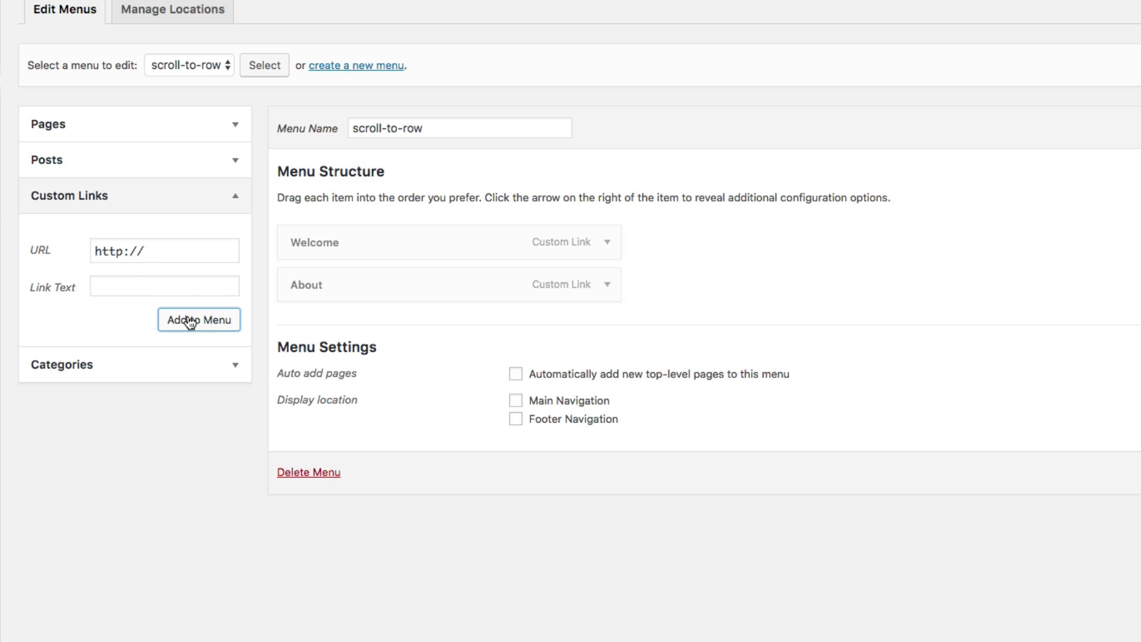
Add custom links Events (#events) and Register (#register) to the menu.
{"action": "triple_click", "coordinate": [166, 250]}
{"action": "type", "text": "#events"}
{"action": "key", "text": "Tab"}
{"action": "type", "text": "Events"}
{"action": "left_click", "coordinate": [206, 315]}
{"action": "triple_click", "coordinate": [176, 250]}
{"action": "type", "text": "re"}
{"action": "type", "text": "#register"}
{"action": "key", "text": "Tab"}
{"action": "type", "text": "Register"}
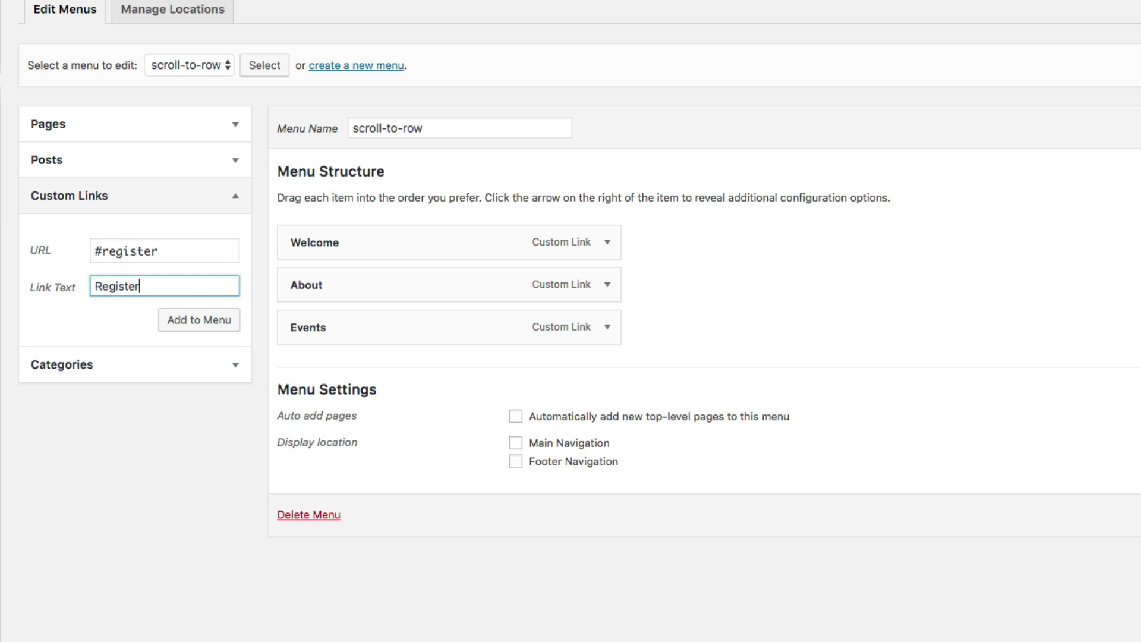
{"action": "left_click", "coordinate": [199, 318]}
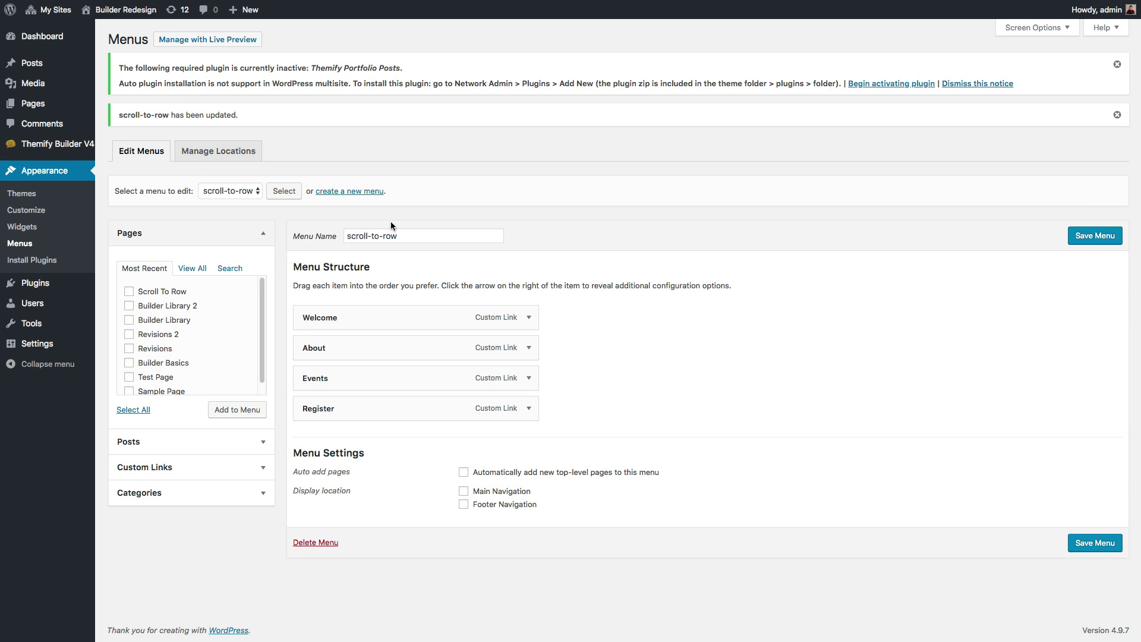
Edit the Scroll To Row page, choose scroll-to-row as its Custom Menu, and update.
{"action": "left_click", "coordinate": [33, 103]}
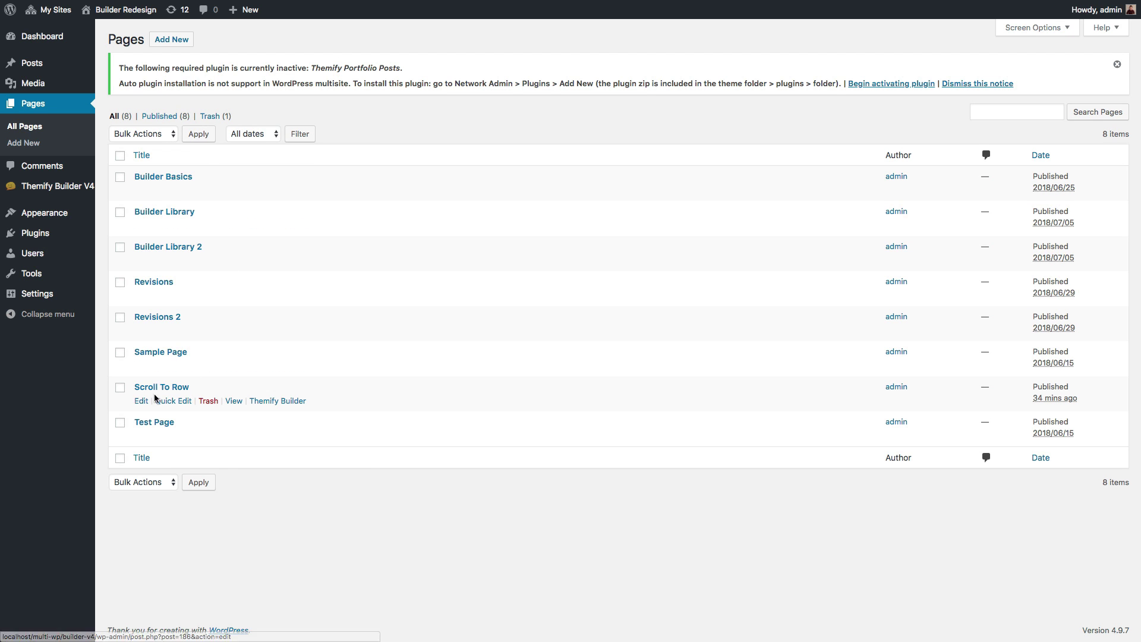
{"action": "left_click", "coordinate": [142, 401]}
{"action": "scroll", "coordinate": [397, 436], "scroll_direction": "down", "scroll_amount": 3}
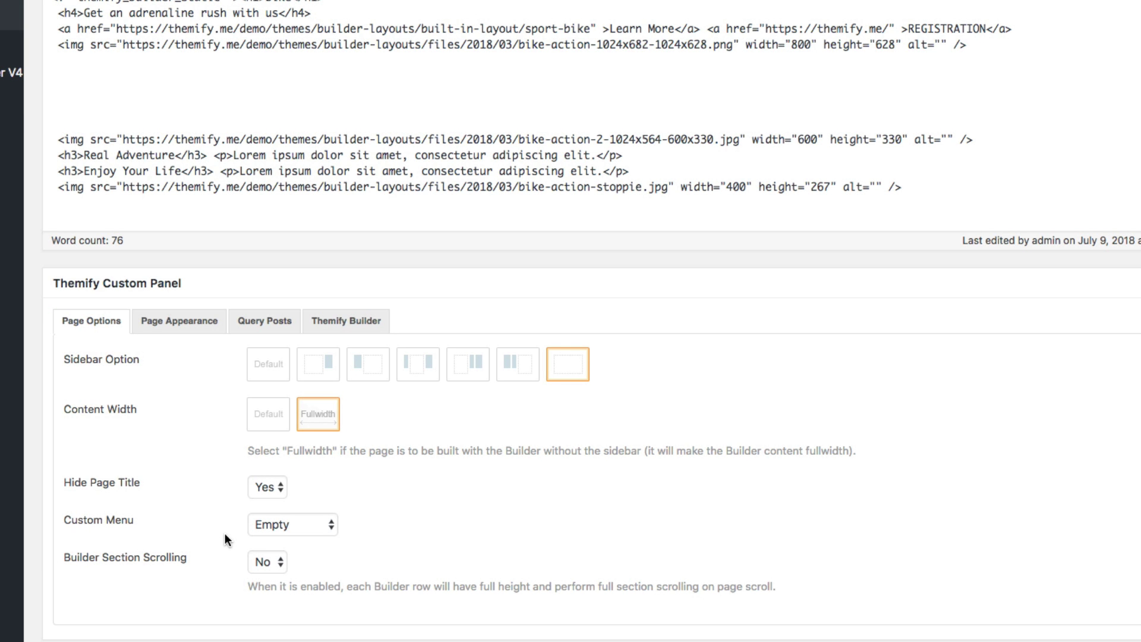
{"action": "left_click", "coordinate": [322, 523]}
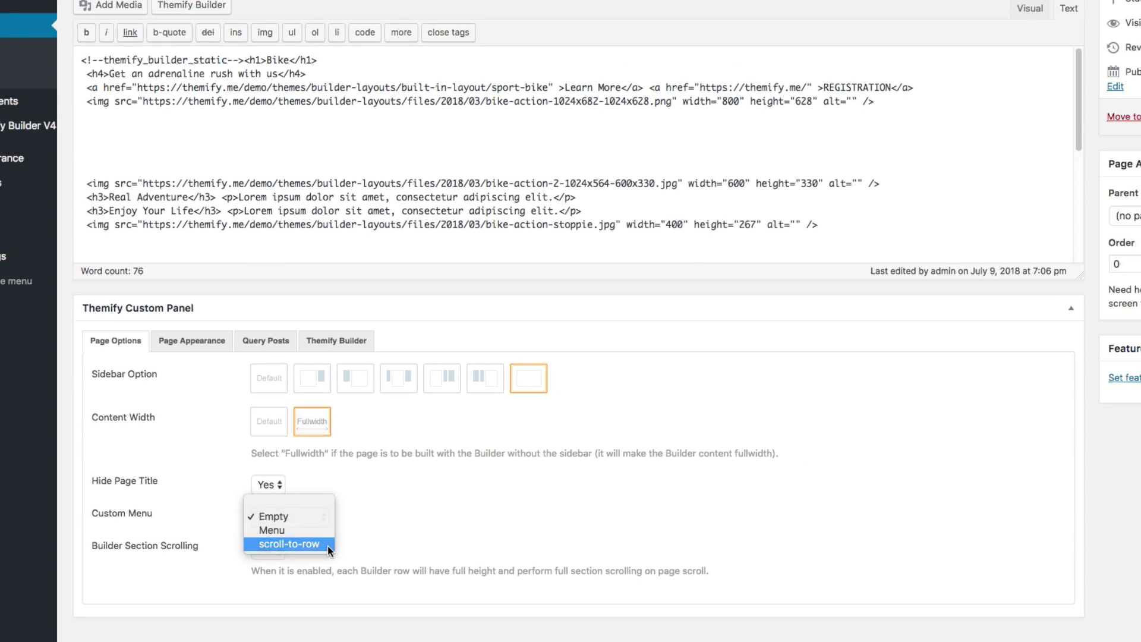
{"action": "left_click", "coordinate": [335, 557]}
{"action": "scroll", "coordinate": [1008, 468], "scroll_direction": "up", "scroll_amount": 1}
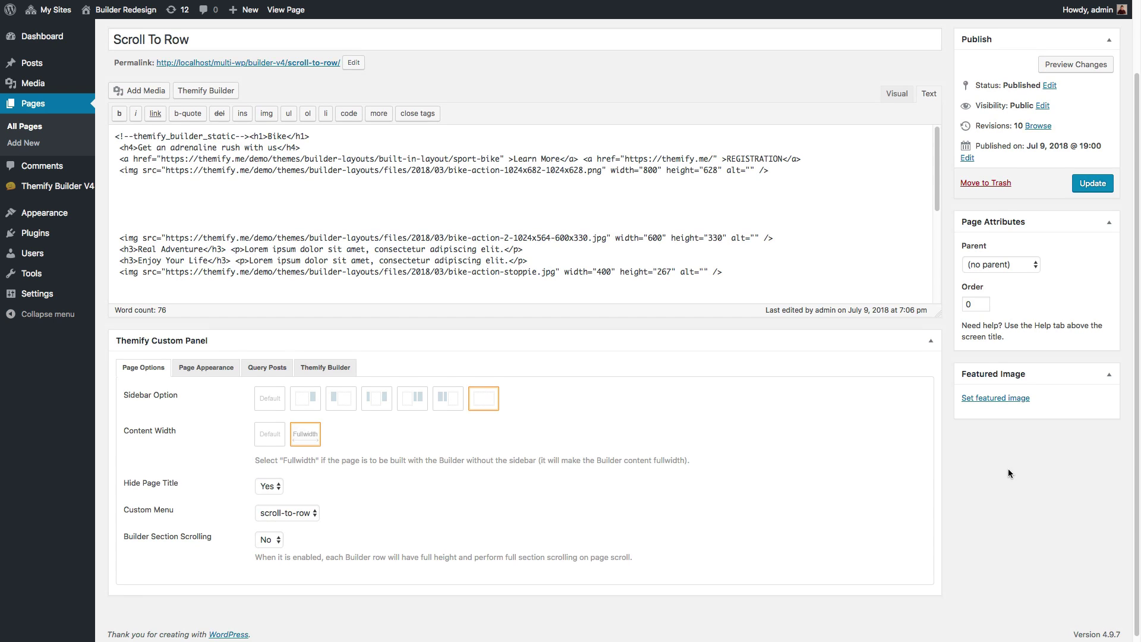
{"action": "left_click", "coordinate": [1096, 189]}
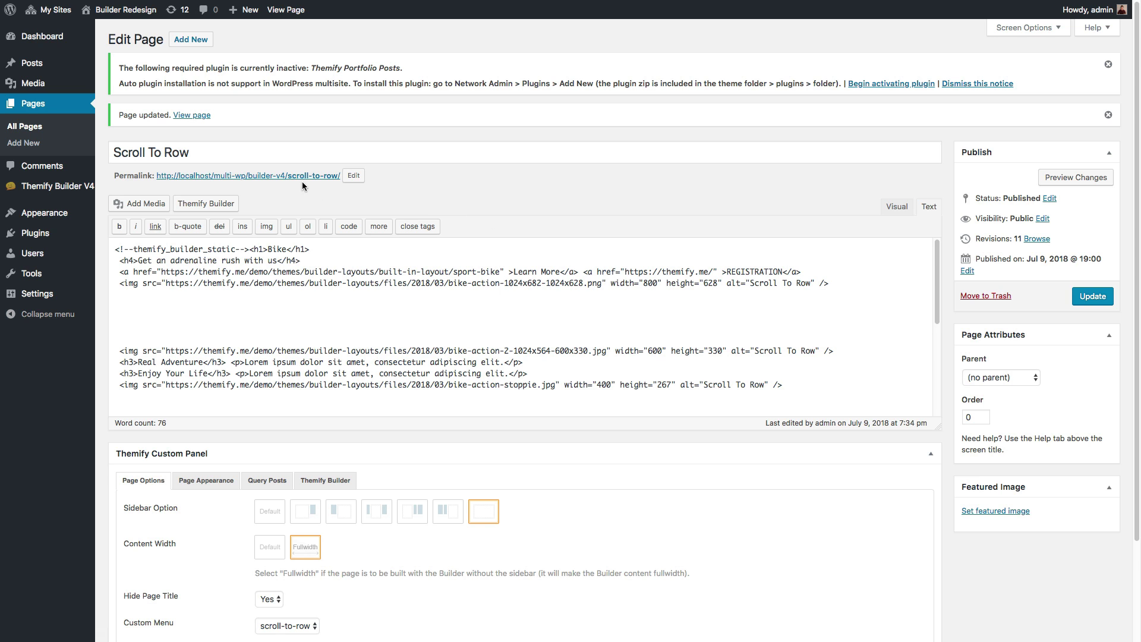
Open the live Scroll To Row page and test the About, Events and Register links.
{"action": "left_click", "coordinate": [301, 176]}
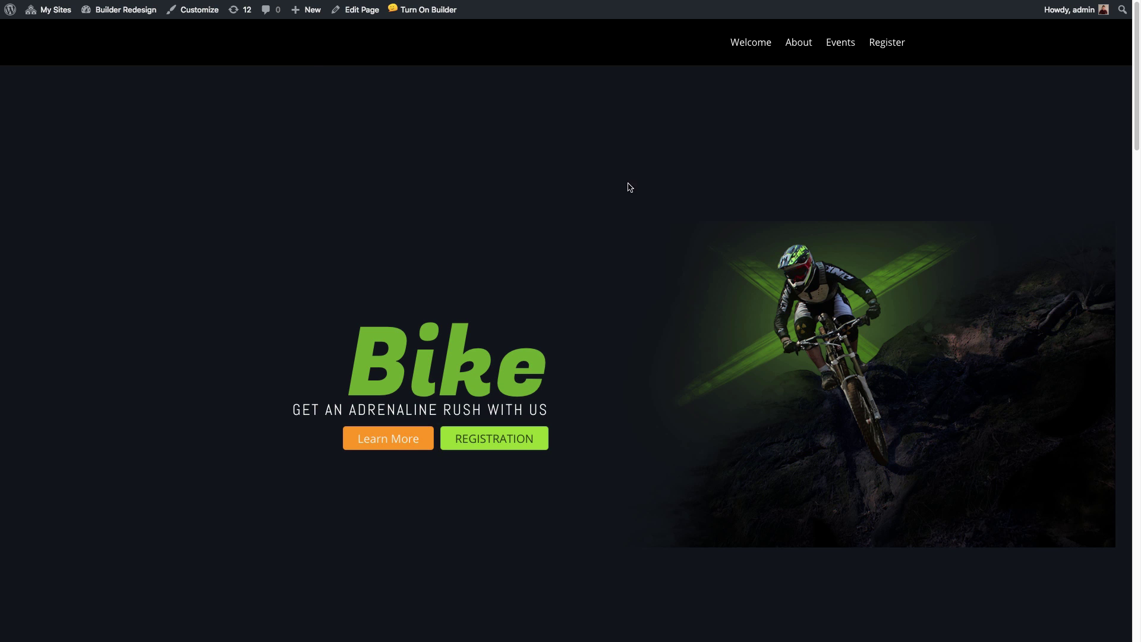
{"action": "left_click", "coordinate": [799, 43]}
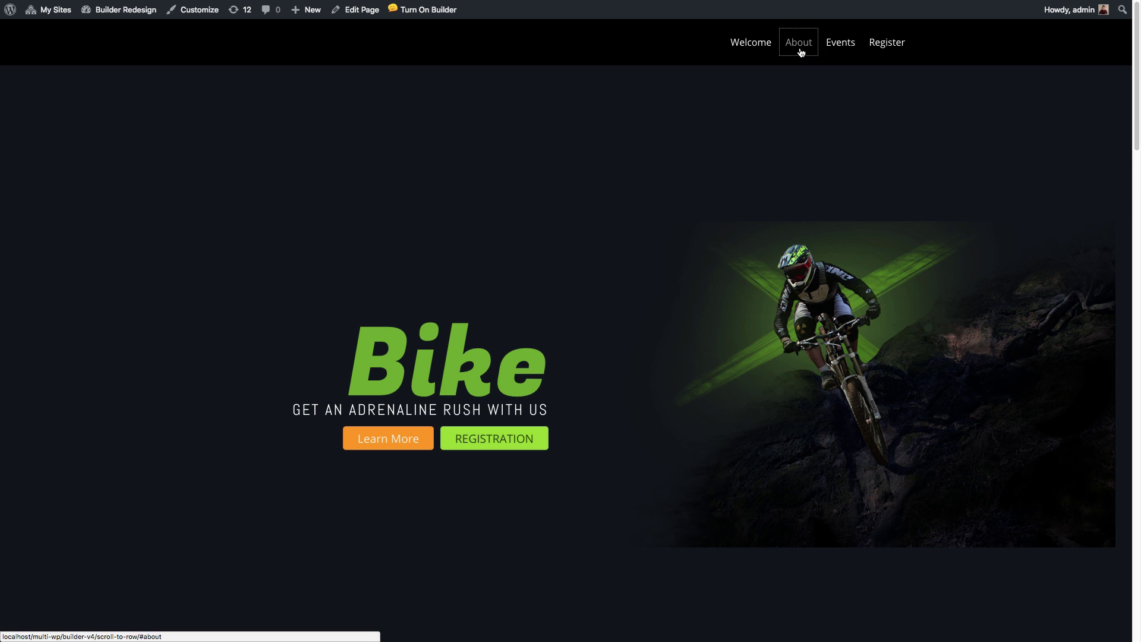
{"action": "left_click", "coordinate": [843, 46]}
{"action": "left_click", "coordinate": [886, 48]}
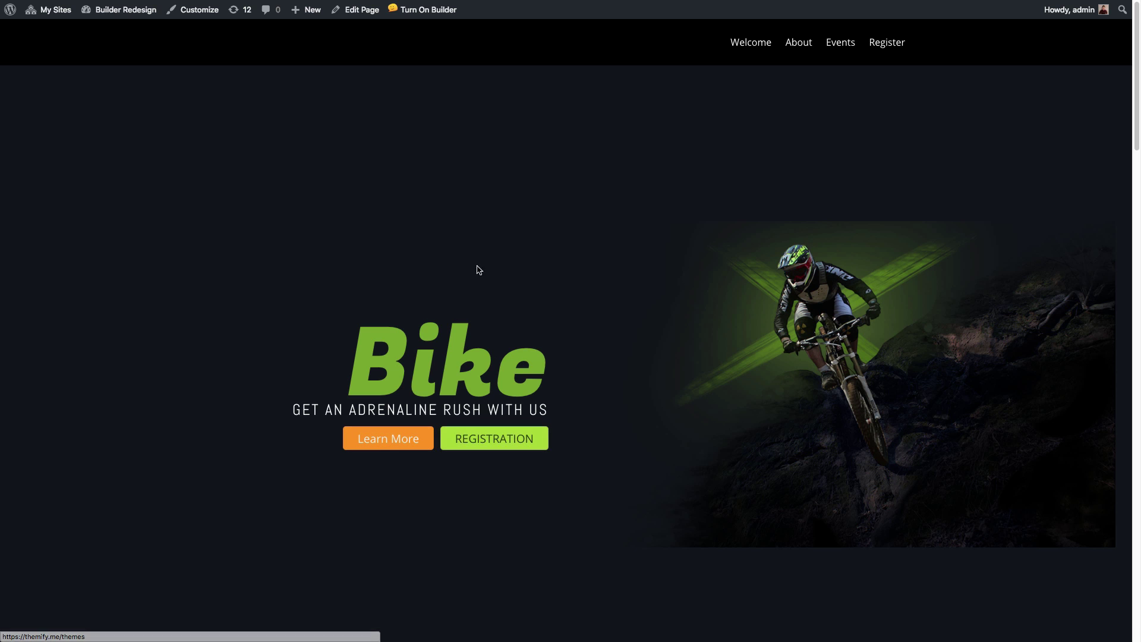
Turn on the builder and change the Learn More button link to #about.
{"action": "left_click", "coordinate": [433, 11]}
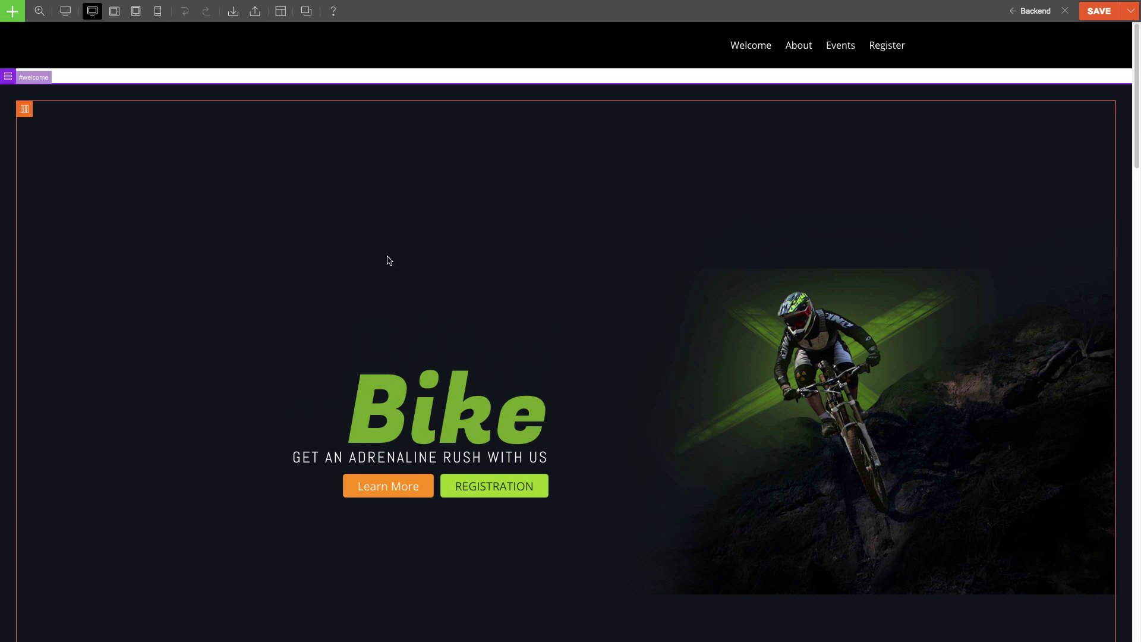
{"action": "scroll", "coordinate": [390, 260], "scroll_direction": "down", "scroll_amount": 3}
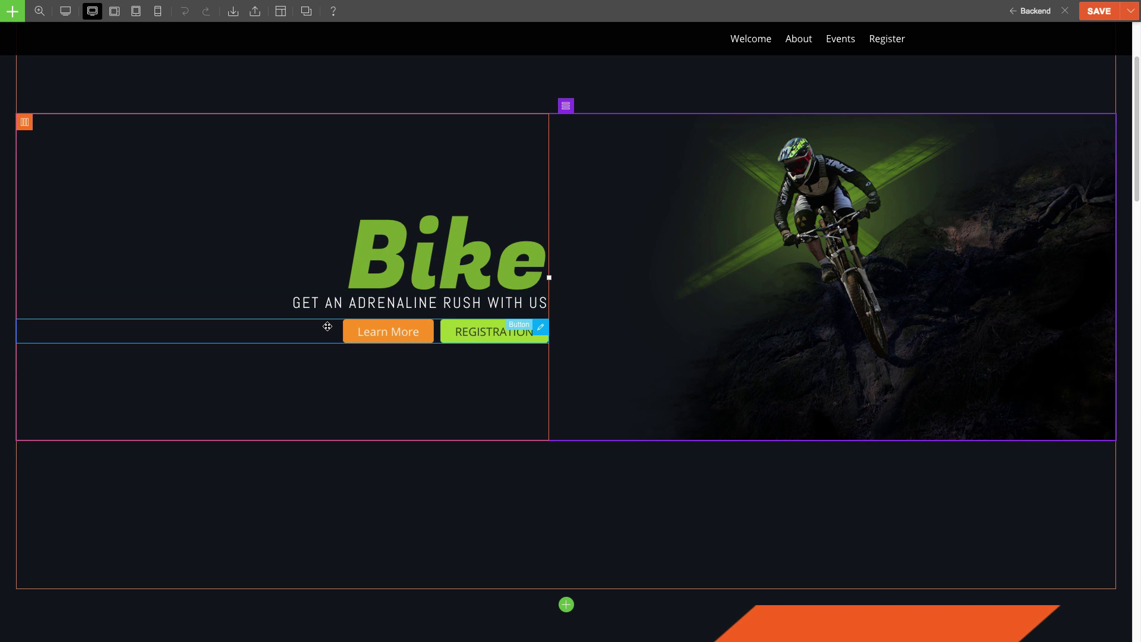
{"action": "double_click", "coordinate": [327, 326]}
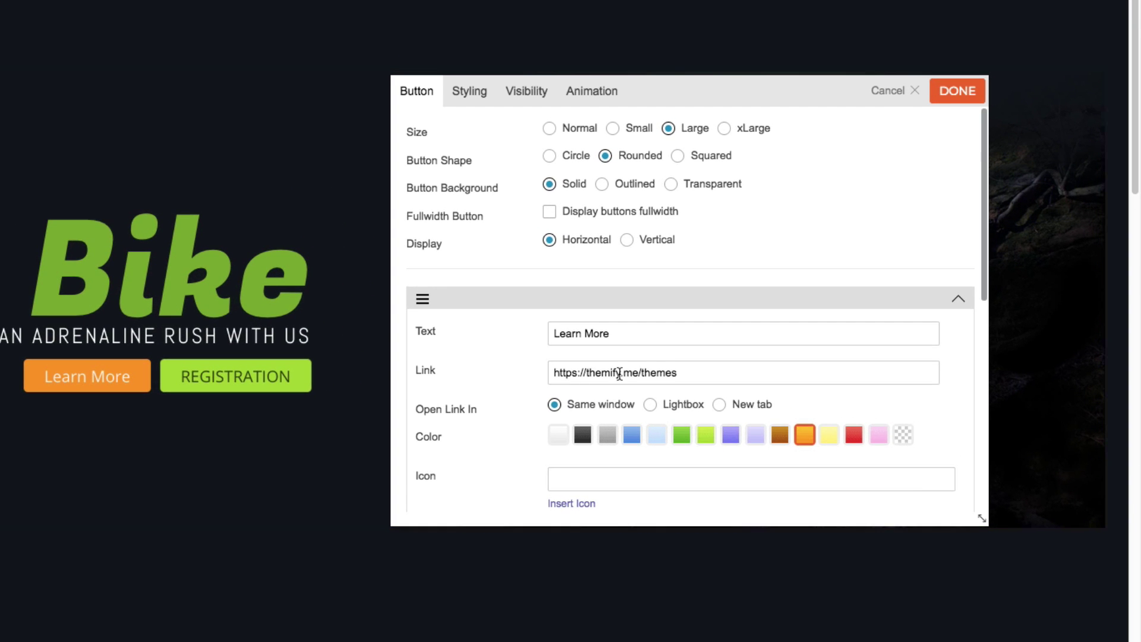
{"action": "double_click", "coordinate": [689, 328]}
{"action": "triple_click", "coordinate": [618, 372]}
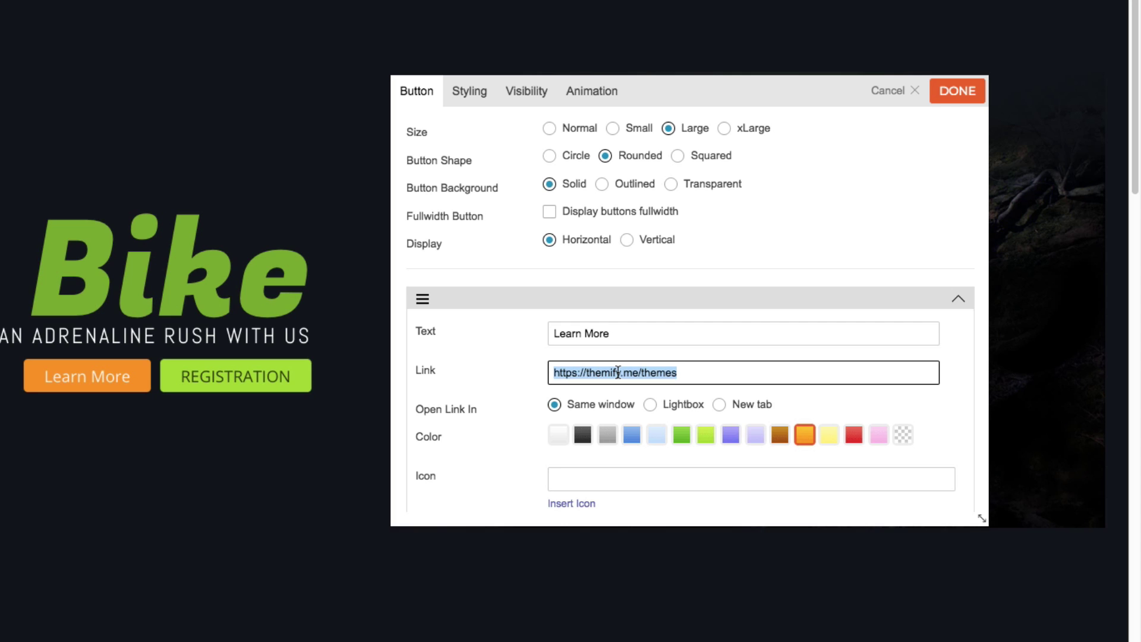
{"action": "type", "text": "#about"}
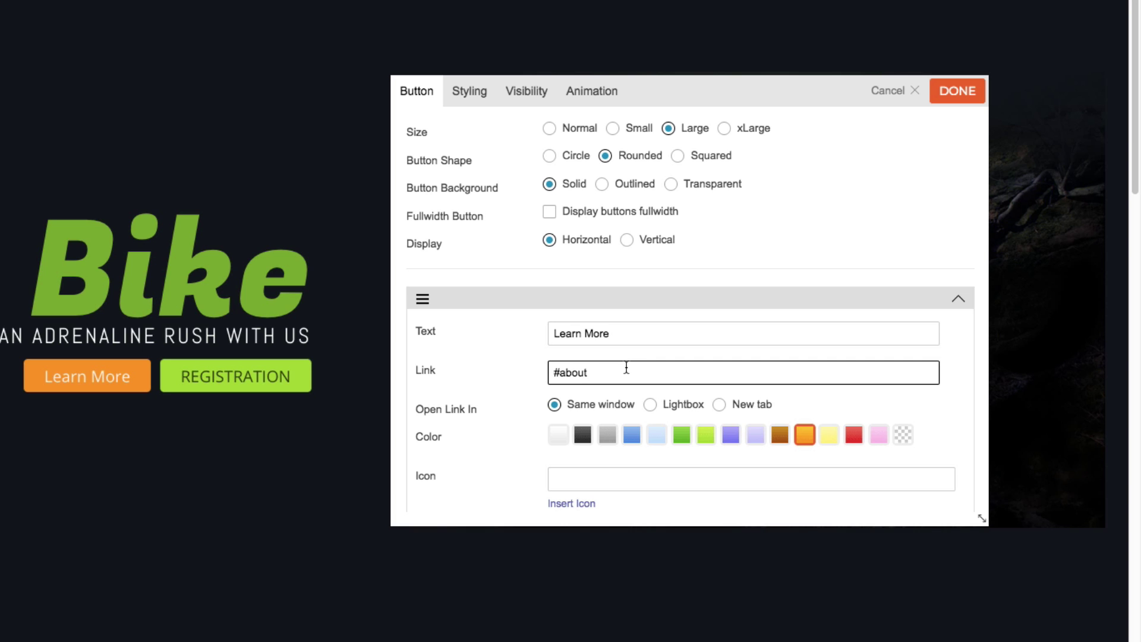
Change the REGISTRATION button link to #register.
{"action": "scroll", "coordinate": [627, 368], "scroll_direction": "down", "scroll_amount": 5}
{"action": "double_click", "coordinate": [629, 345]}
{"action": "triple_click", "coordinate": [628, 350]}
{"action": "type", "text": "#register"}
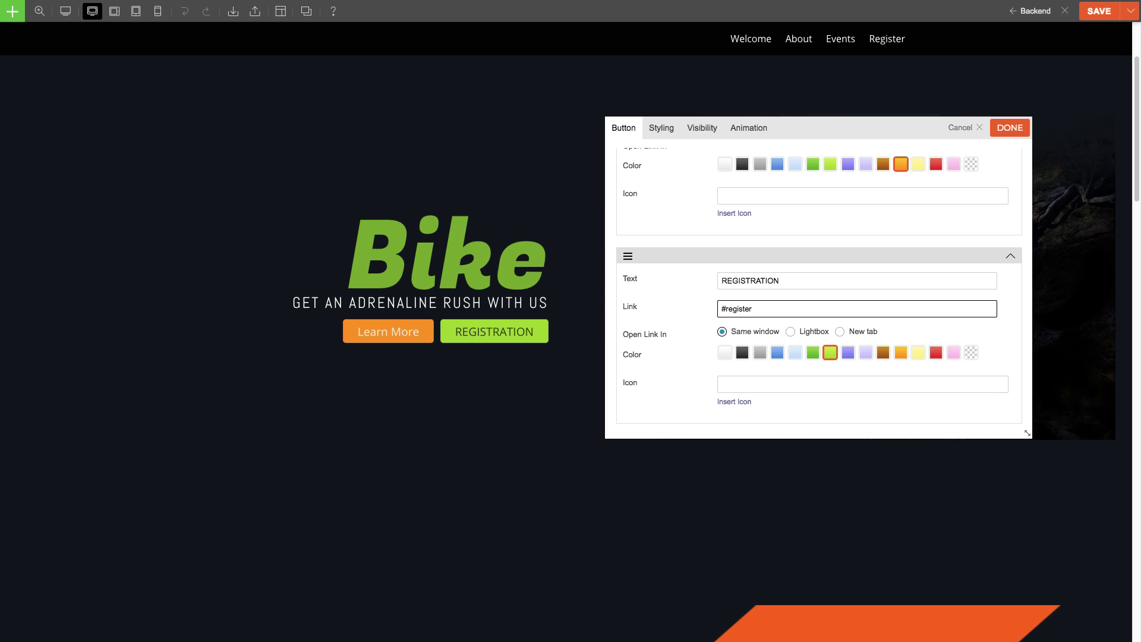
Confirm the hero button link changes, save the Bike page, and exit the builder to the live page.
{"action": "left_click", "coordinate": [1010, 128]}
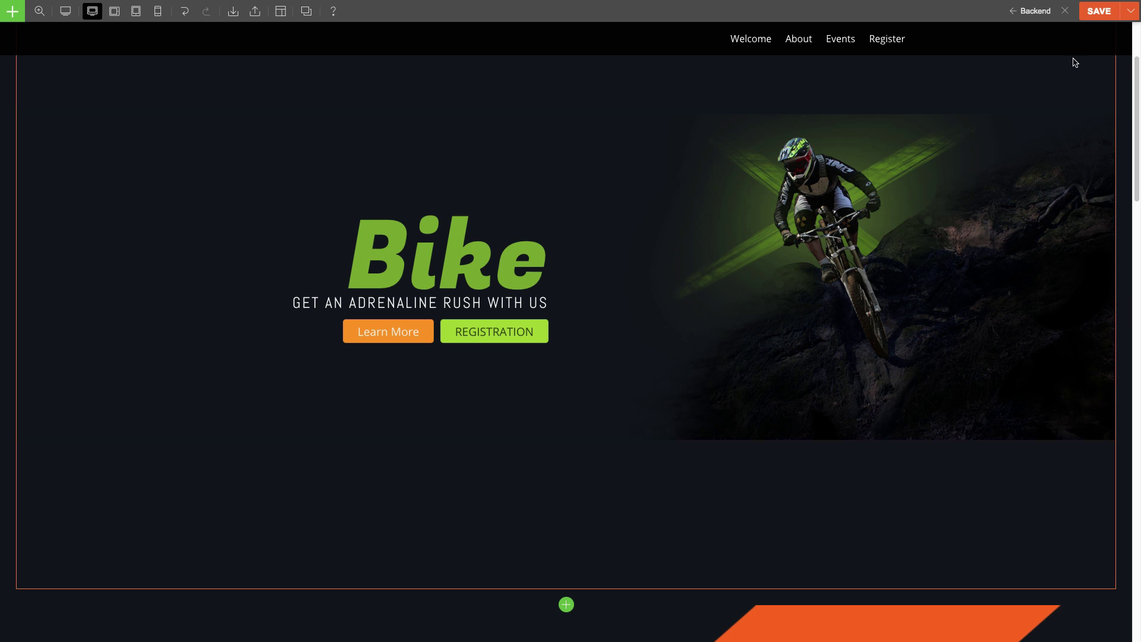
{"action": "left_click", "coordinate": [1099, 11]}
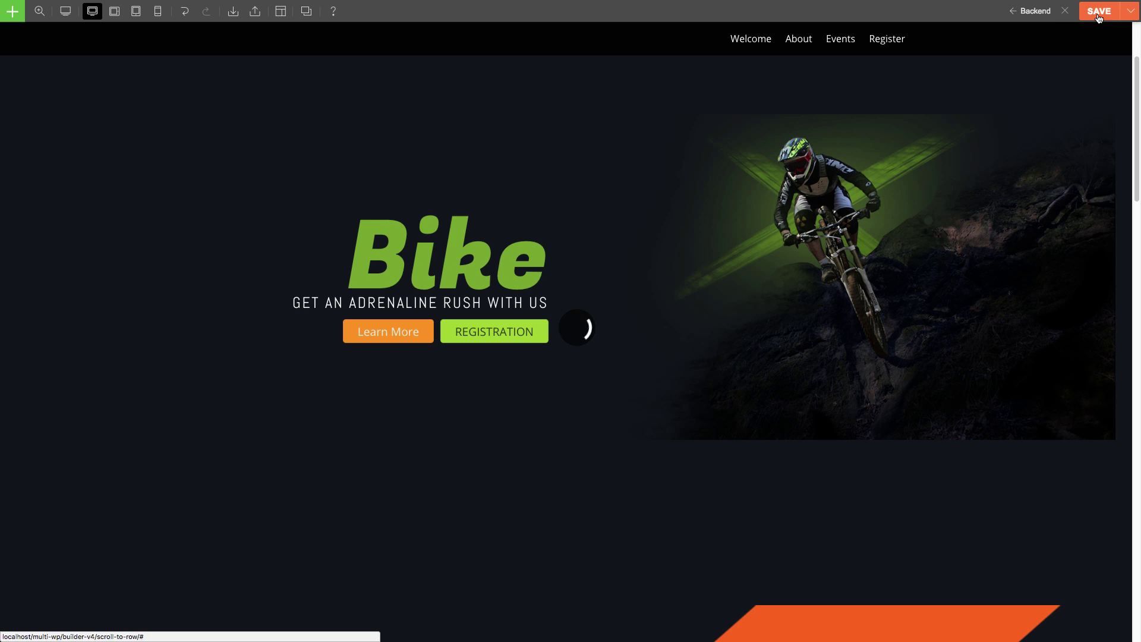
{"action": "left_click", "coordinate": [1065, 11]}
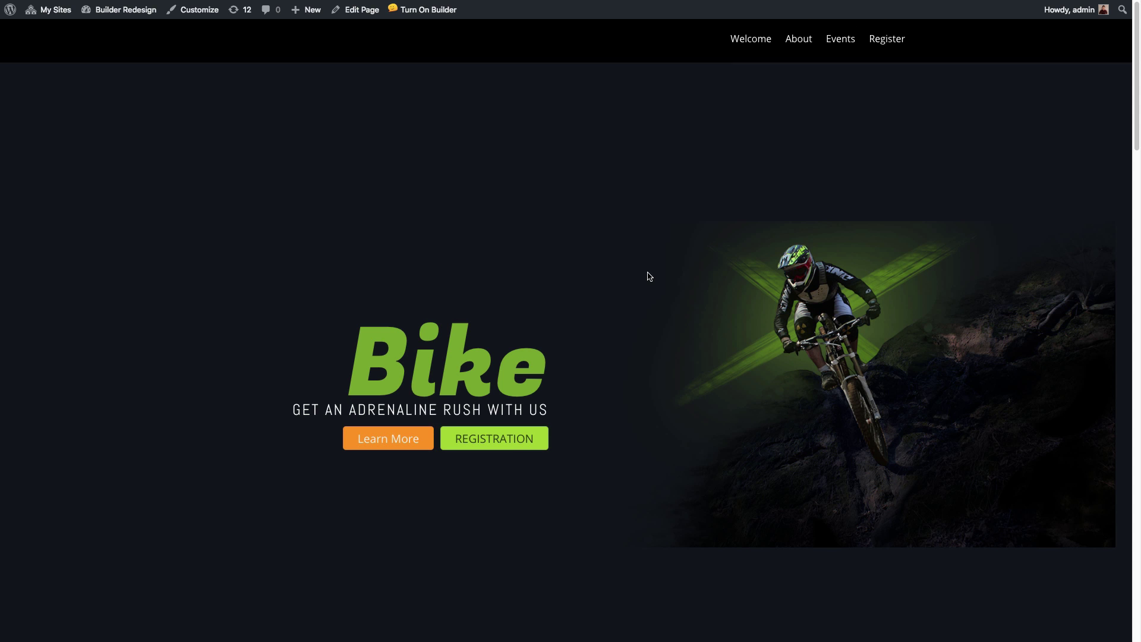